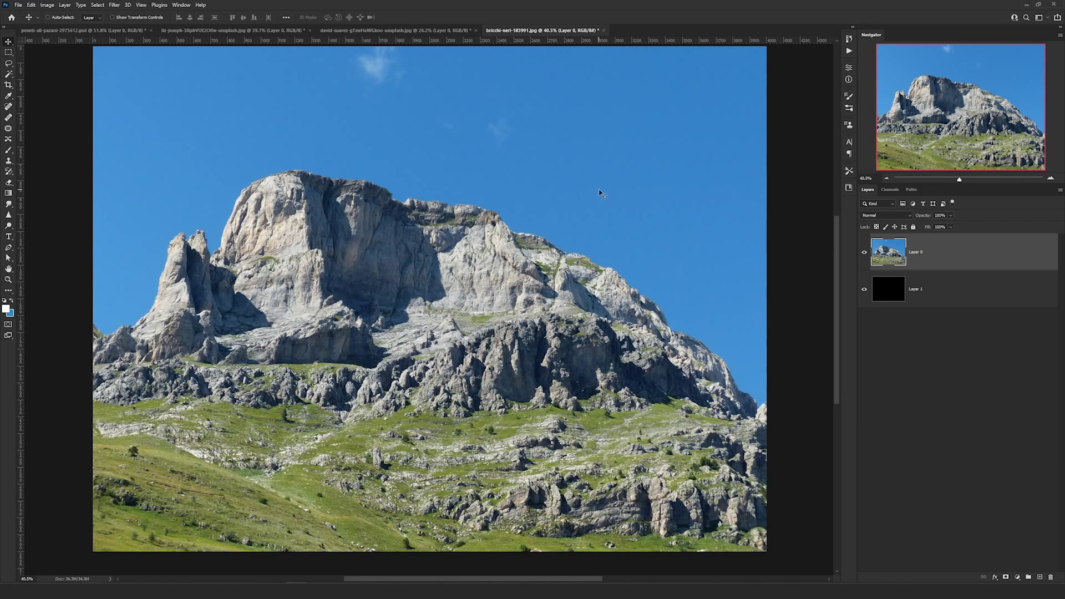
Select the blue sky with the Magic Wand and hide it with a layer mask
key("w")
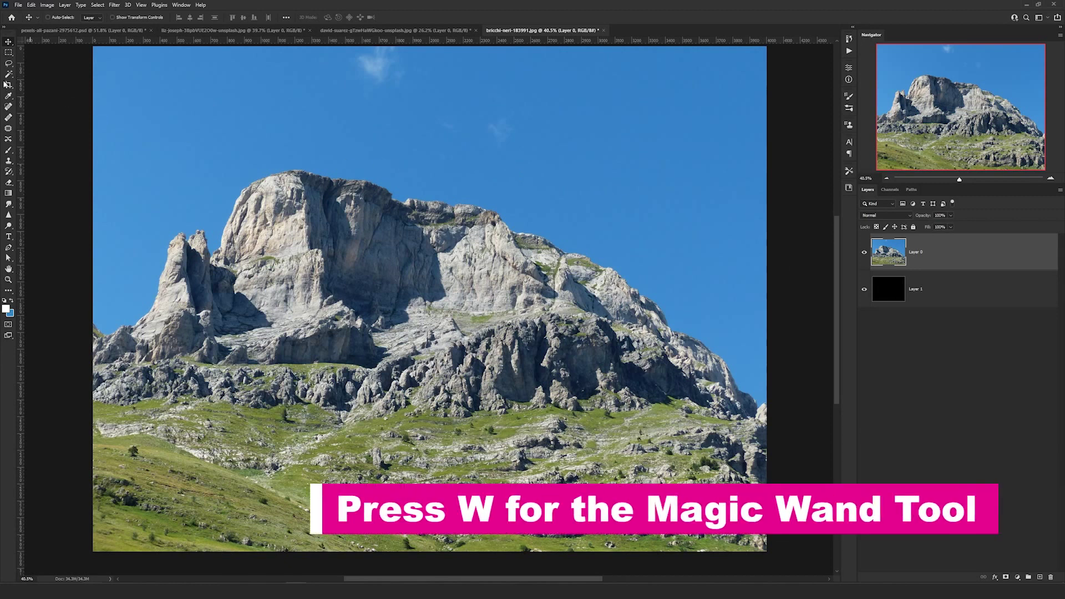
left_click(180, 147)
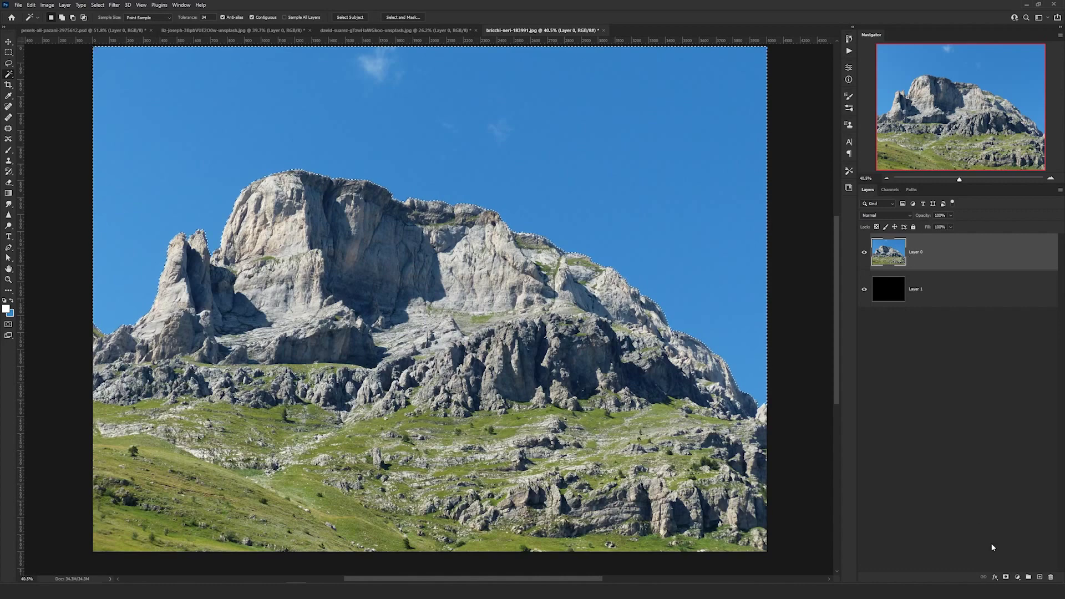
left_click(1007, 579)
Inspect the masked mountain edges, then return to the Move tool
scroll(543, 257, "up", 10)
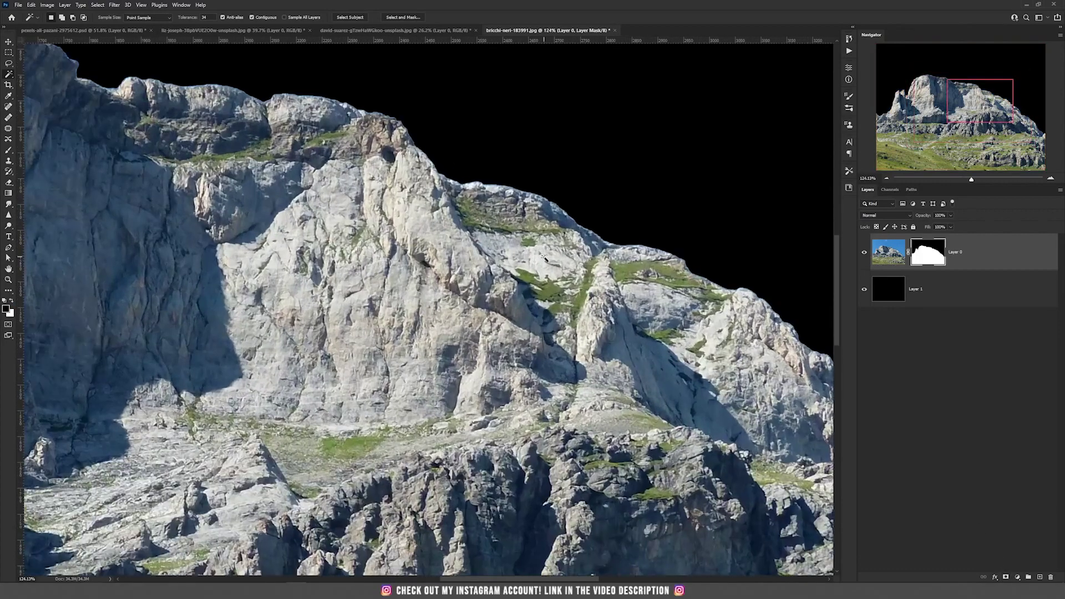
scroll(542, 257, "up", 3)
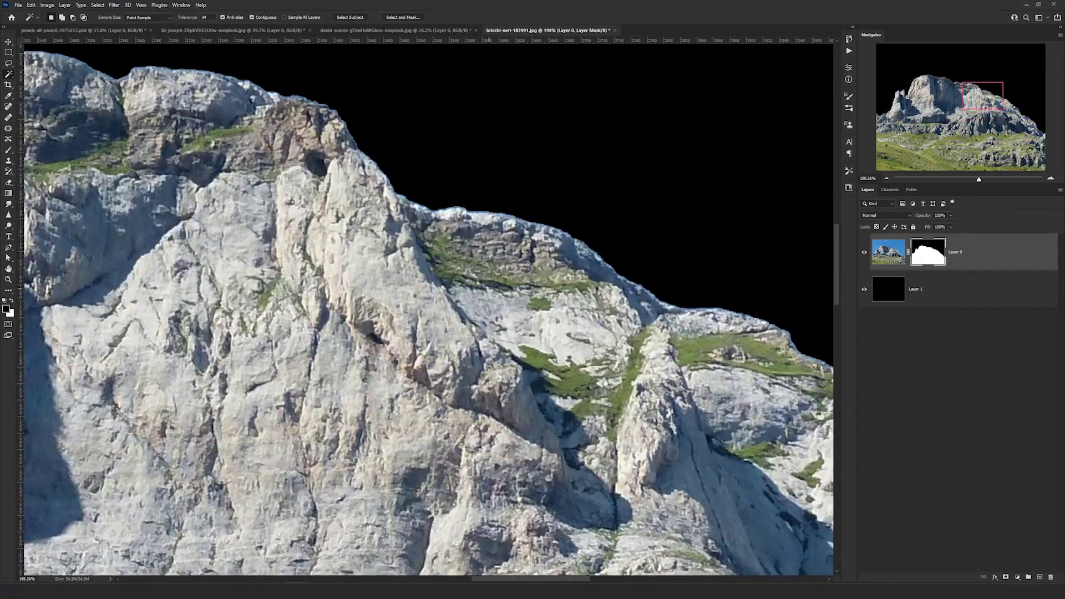
scroll(571, 366, "up", 3)
scroll(690, 311, "down", 5)
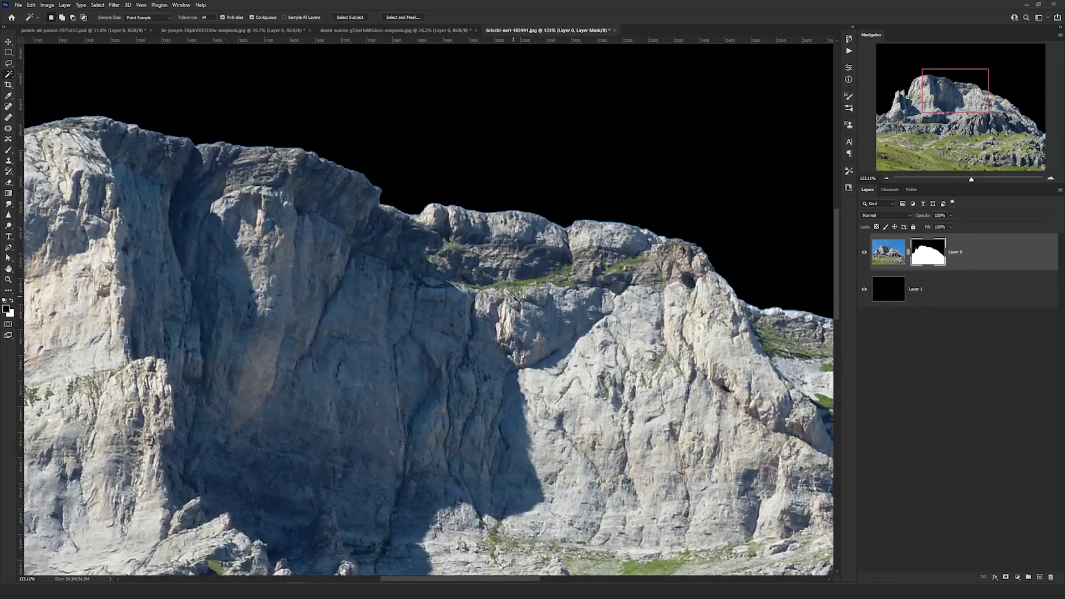
scroll(260, 200, "up", 3)
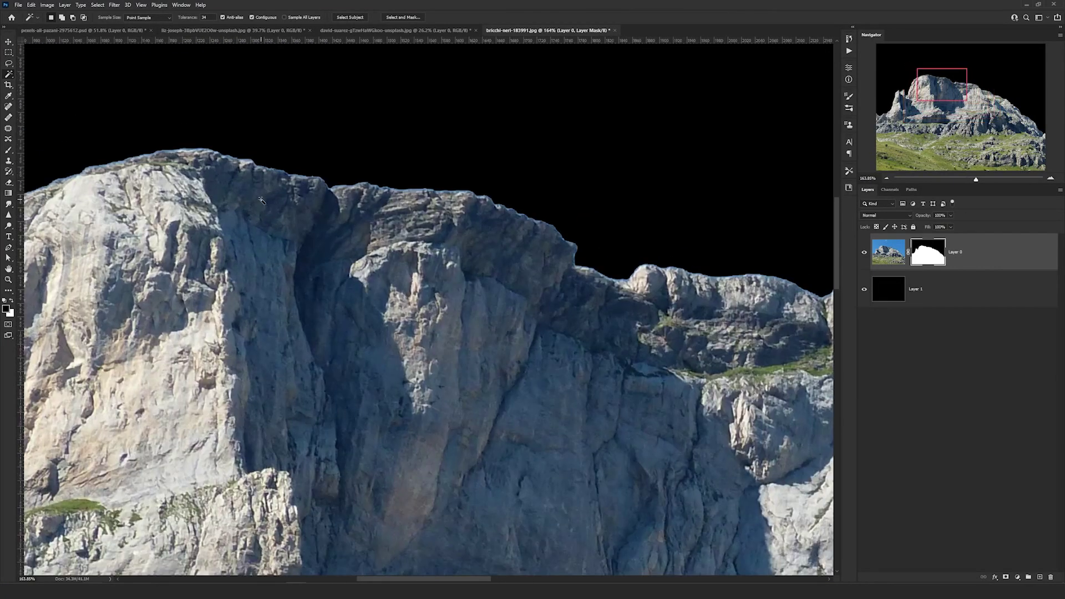
scroll(261, 200, "left", 3)
scroll(315, 335, "down", 1)
scroll(315, 335, "up", 3)
scroll(316, 335, "down", 4)
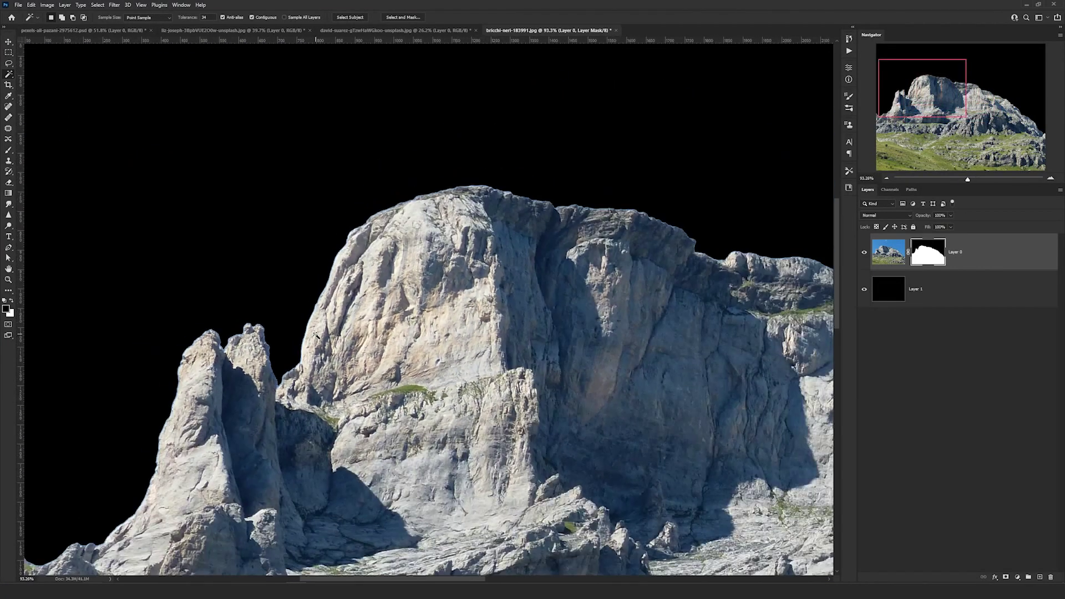
key("v")
scroll(613, 198, "down", 2)
scroll(613, 198, "right", 3)
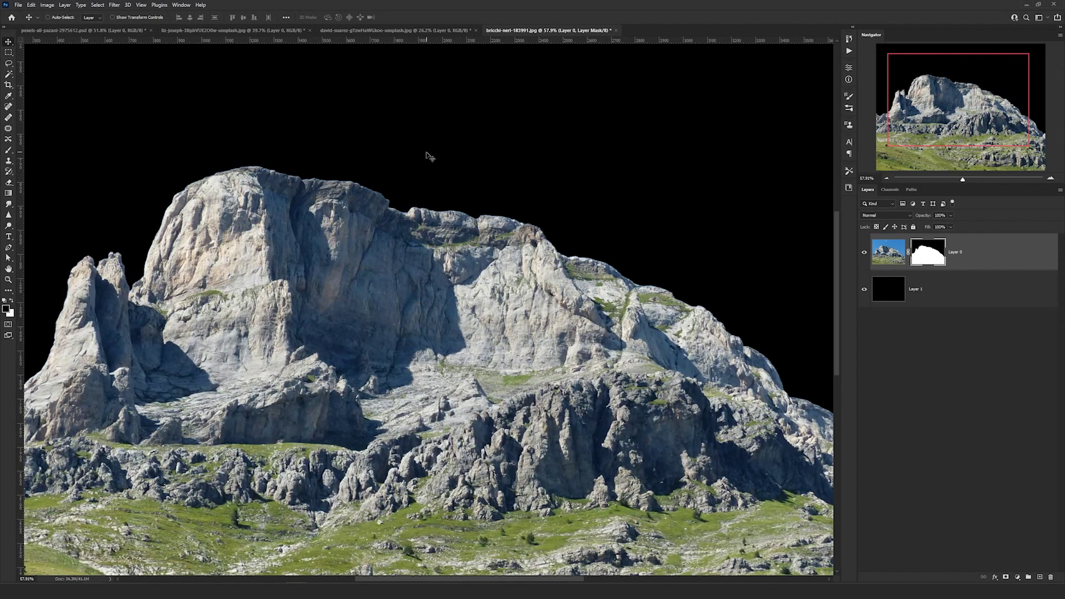
Open Filter > Other > Minimum on the mask with a 2-pixel radius
left_click(115, 5)
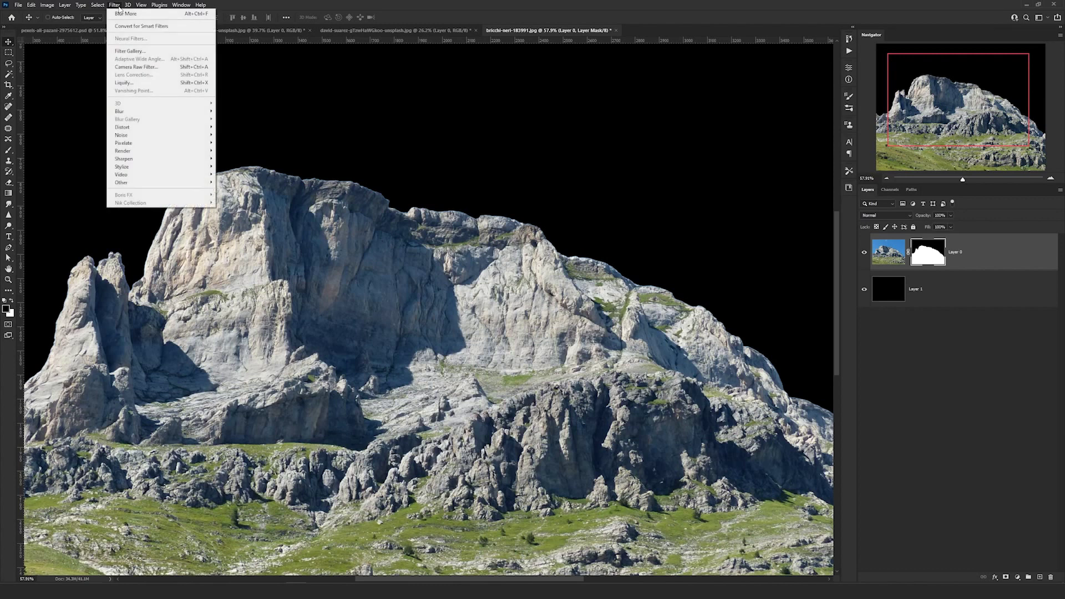
mouse_move(178, 183)
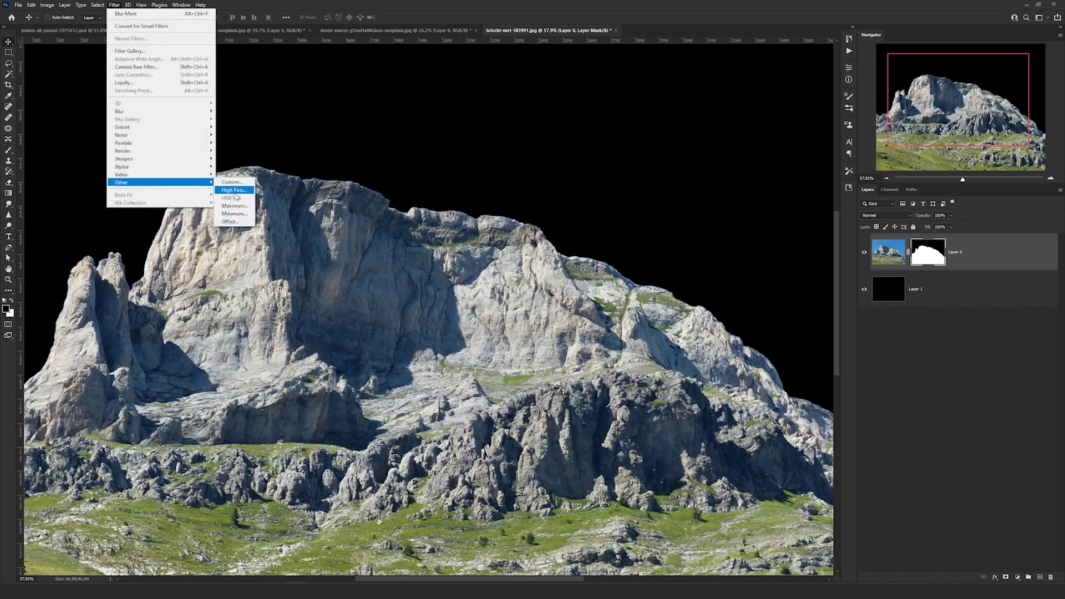
left_click(243, 215)
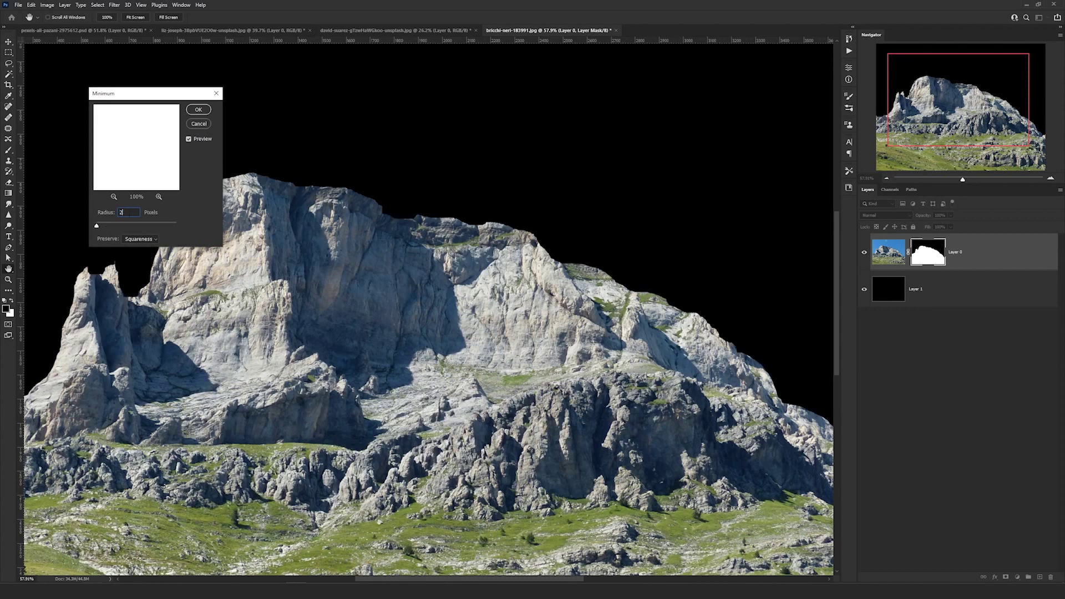
Apply the 2-pixel Minimum filter to the mountain mask
left_click(198, 109)
scroll(441, 219, "up", 10)
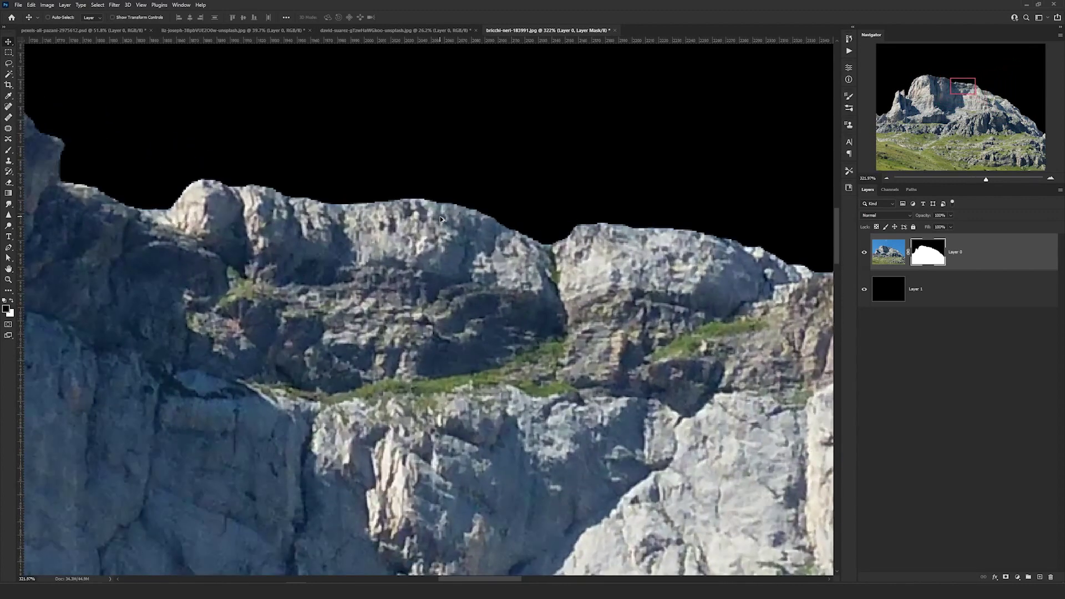
scroll(441, 219, "down", 3)
scroll(516, 282, "down", 5)
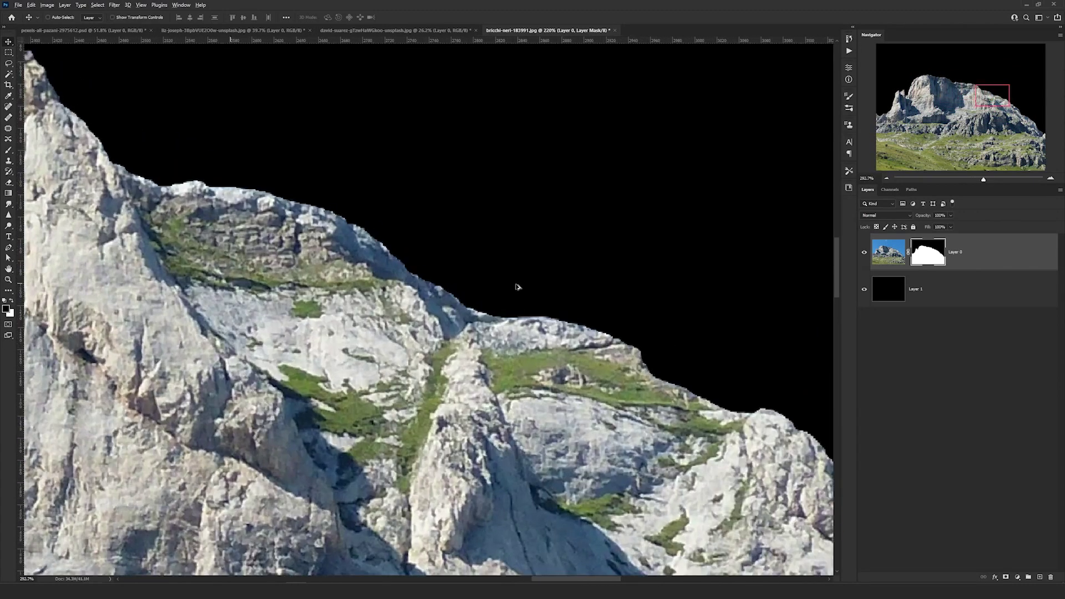
scroll(516, 291, "up", 4)
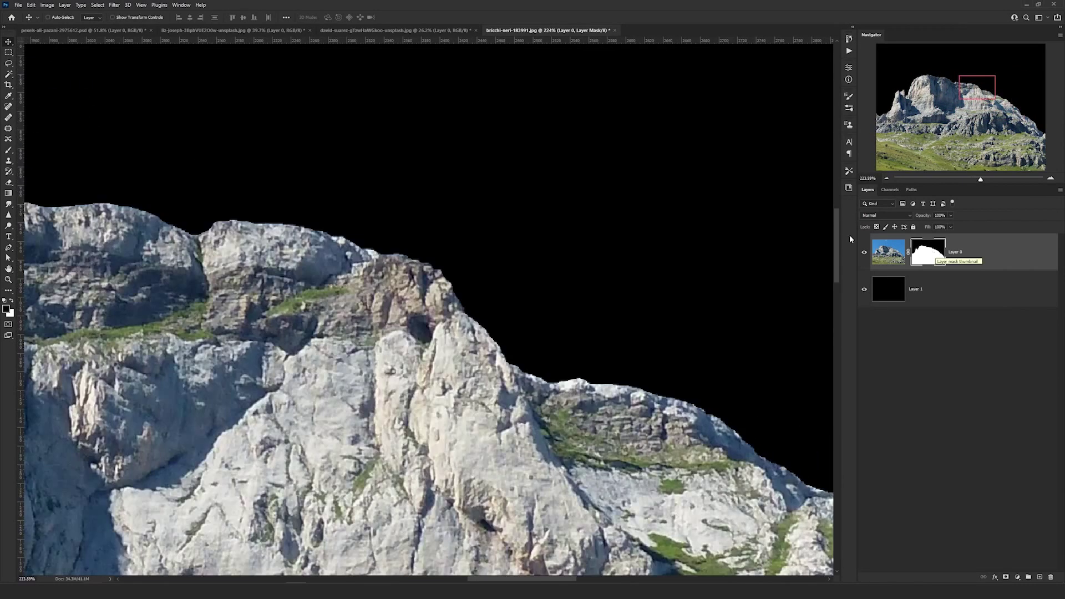
Soften the mask edge with Blur More and fit the image on screen
left_click(113, 5)
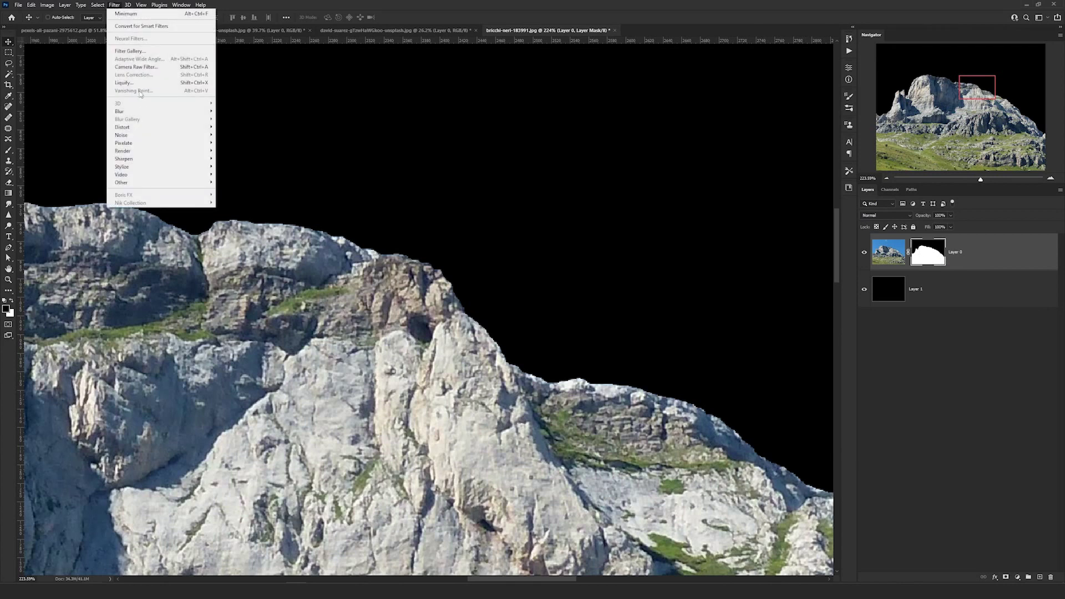
mouse_move(143, 111)
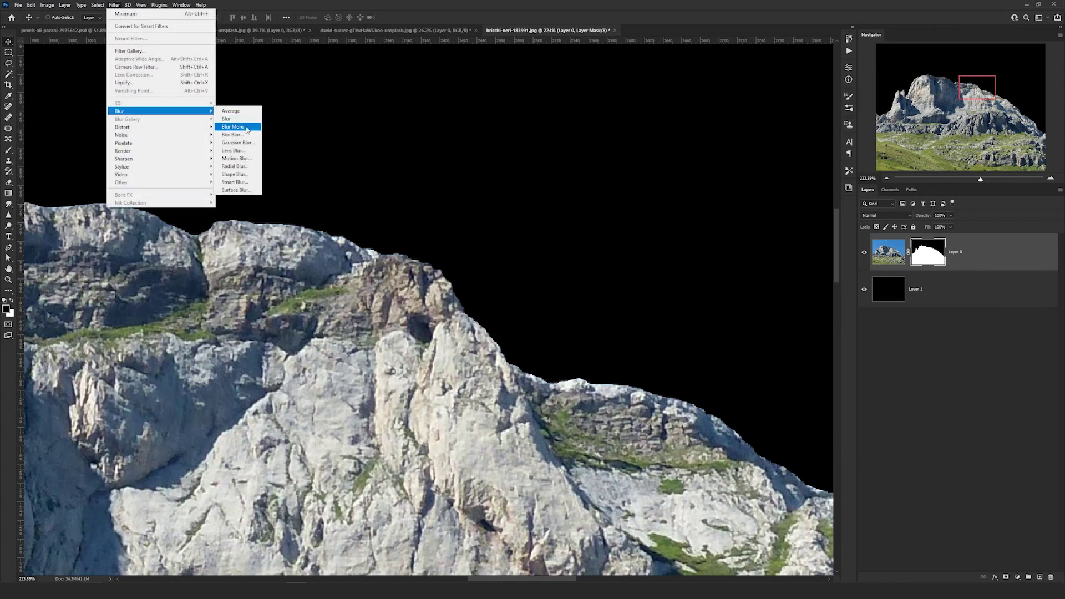
left_click(247, 127)
key("ctrl+0")
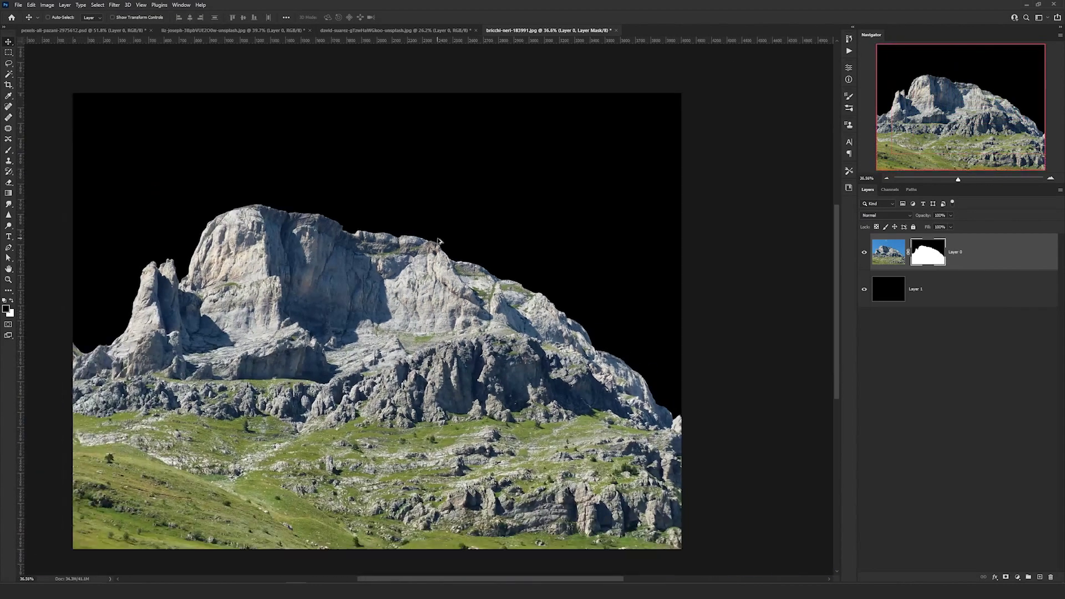
Fill Layer 1 solid red (ff0000) with the Paint Bucket
left_click(945, 294)
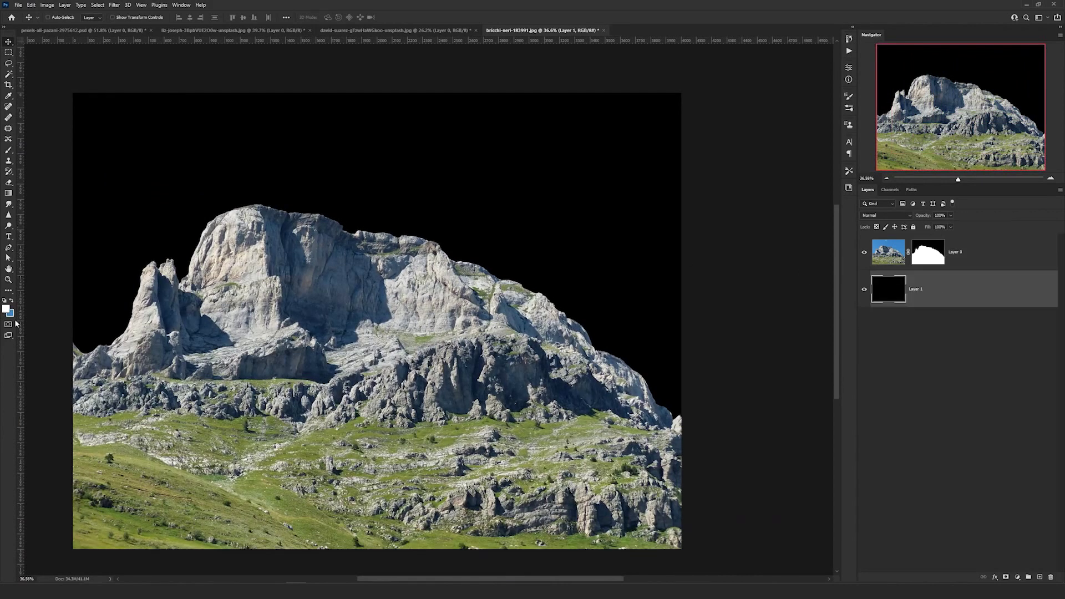
left_click(13, 303)
left_click(12, 303)
left_click(7, 308)
type("ff0000")
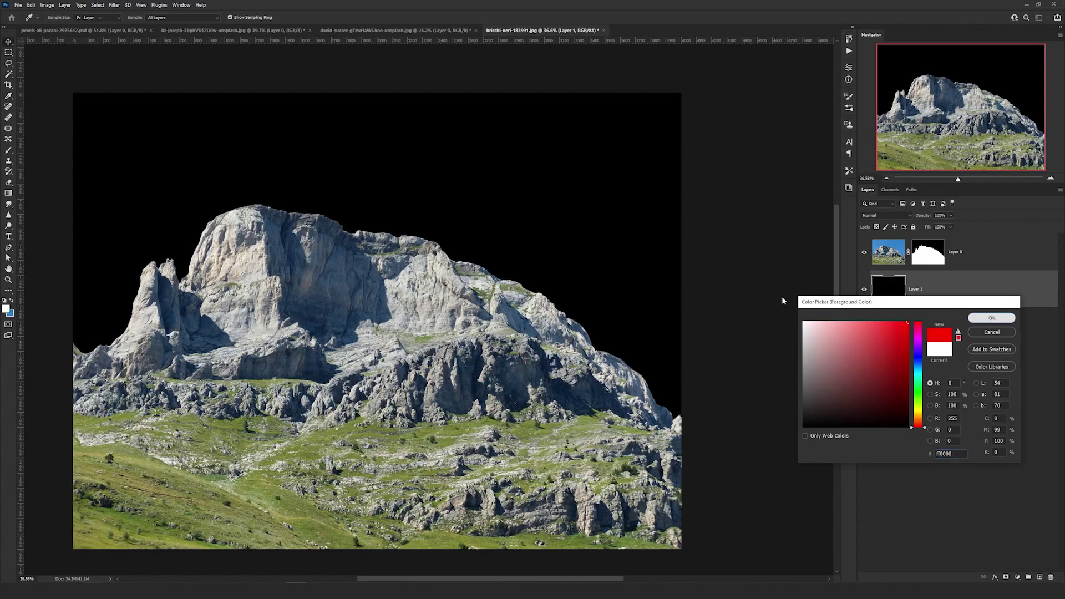
left_click(992, 318)
left_click(515, 278)
scroll(515, 277, "up", 3)
scroll(514, 278, "down", 5)
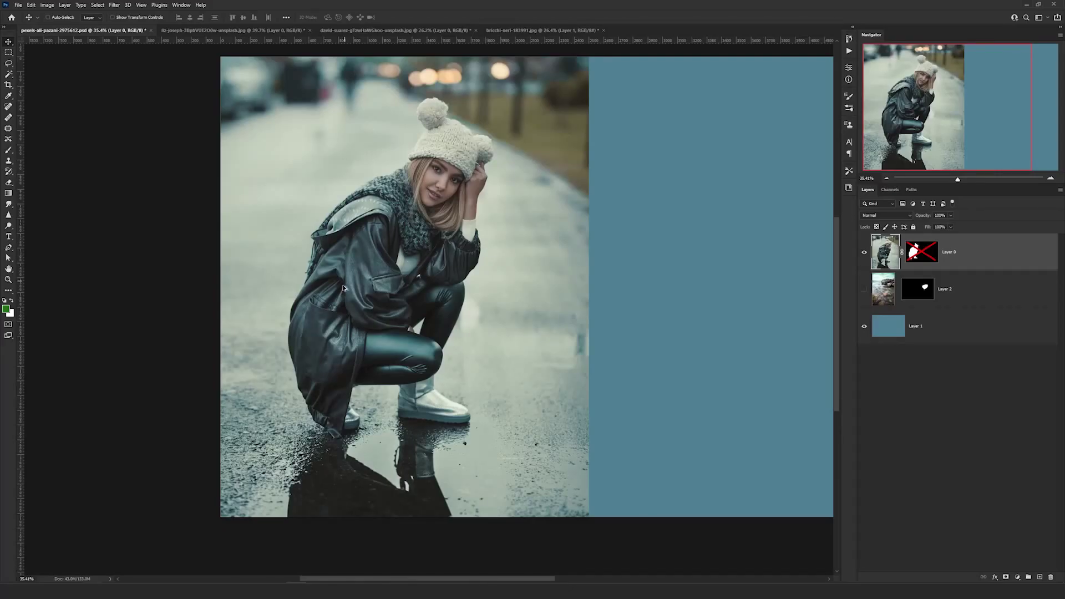
Outline the whole crouching woman with a path
scroll(343, 288, "up", 5)
scroll(341, 294, "down", 4)
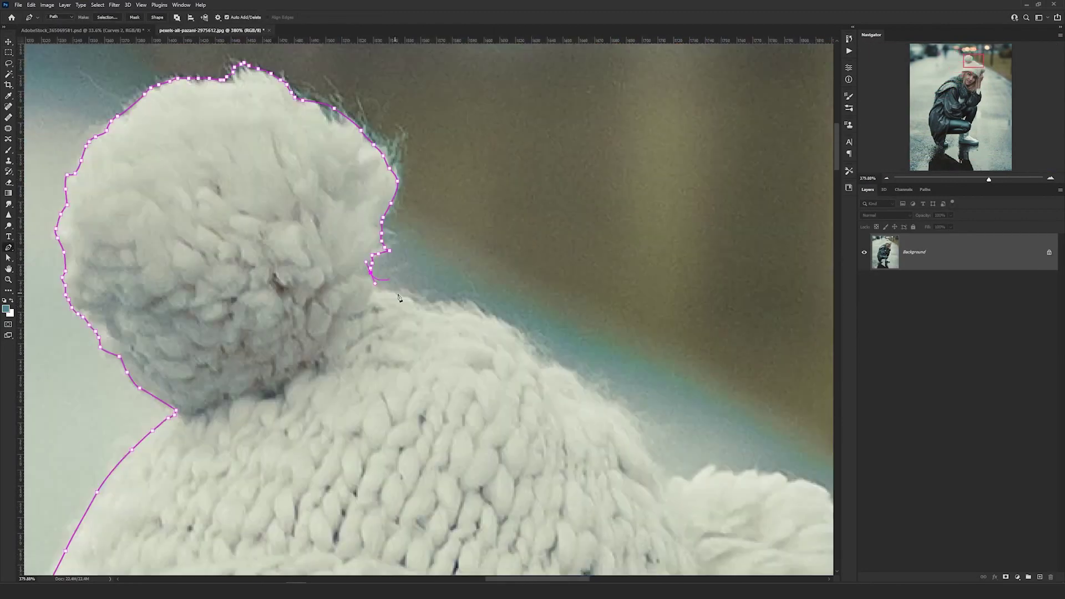
left_click(408, 380)
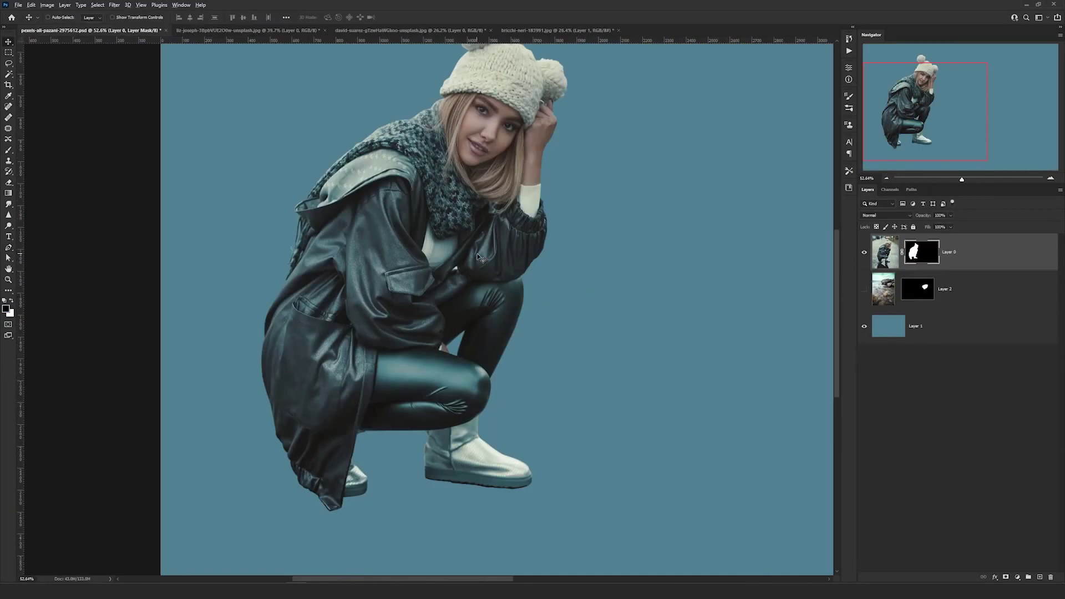
Disable Layer 0's mask to reveal the full street photo
scroll(251, 359, "up", 5)
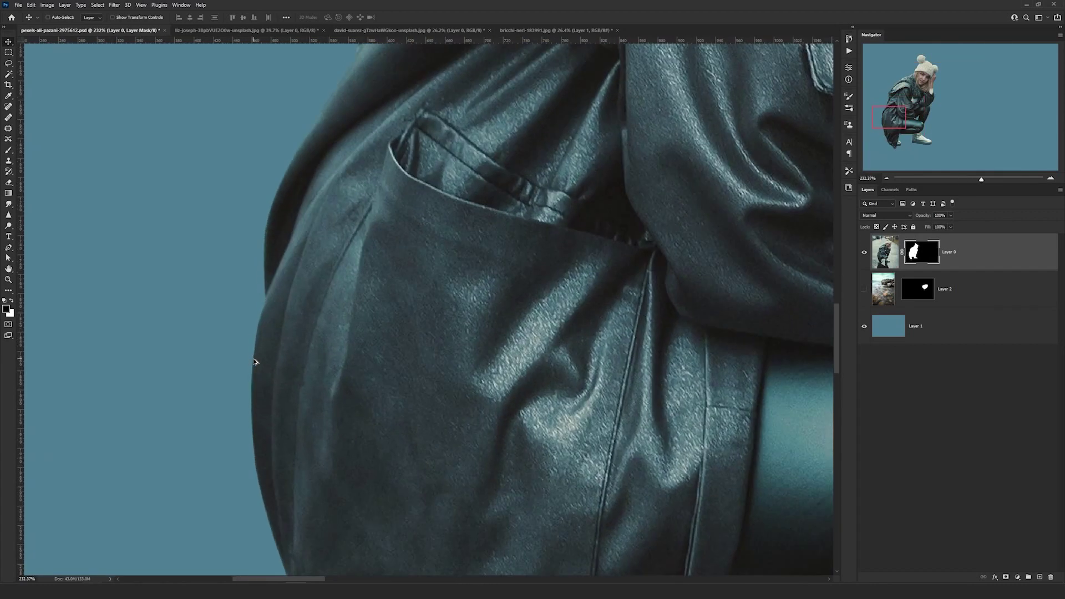
scroll(256, 361, "down", 6)
scroll(443, 379, "up", 6)
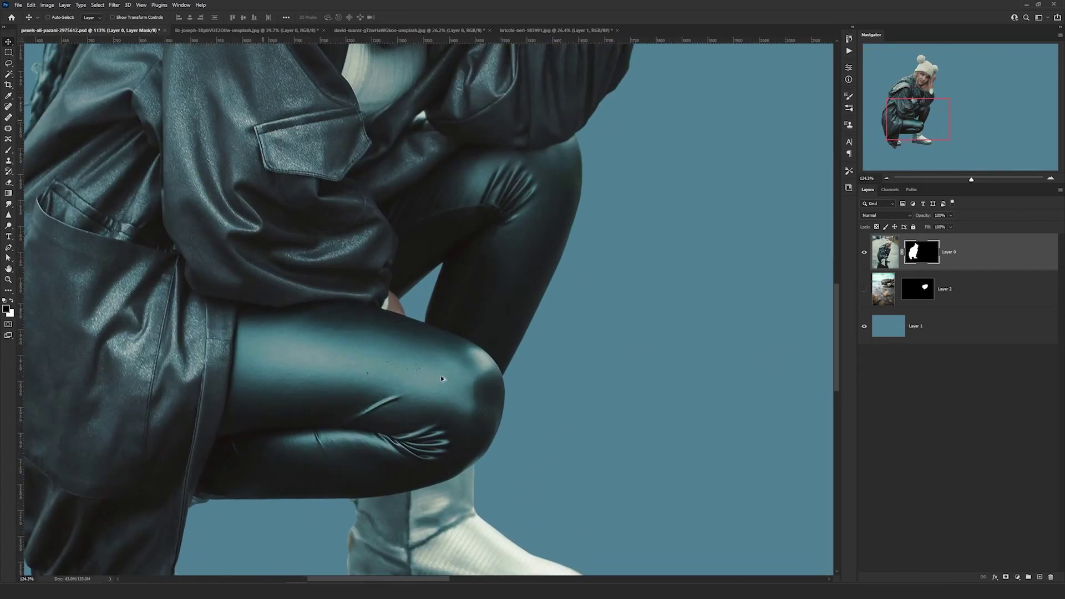
scroll(556, 326, "down", 7)
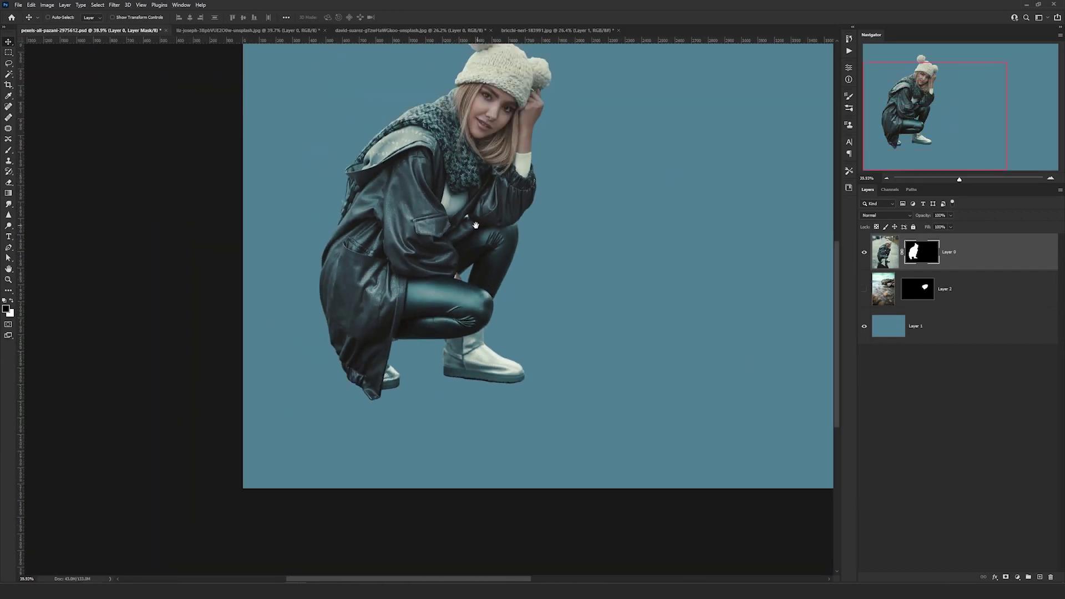
scroll(475, 225, "down", 2)
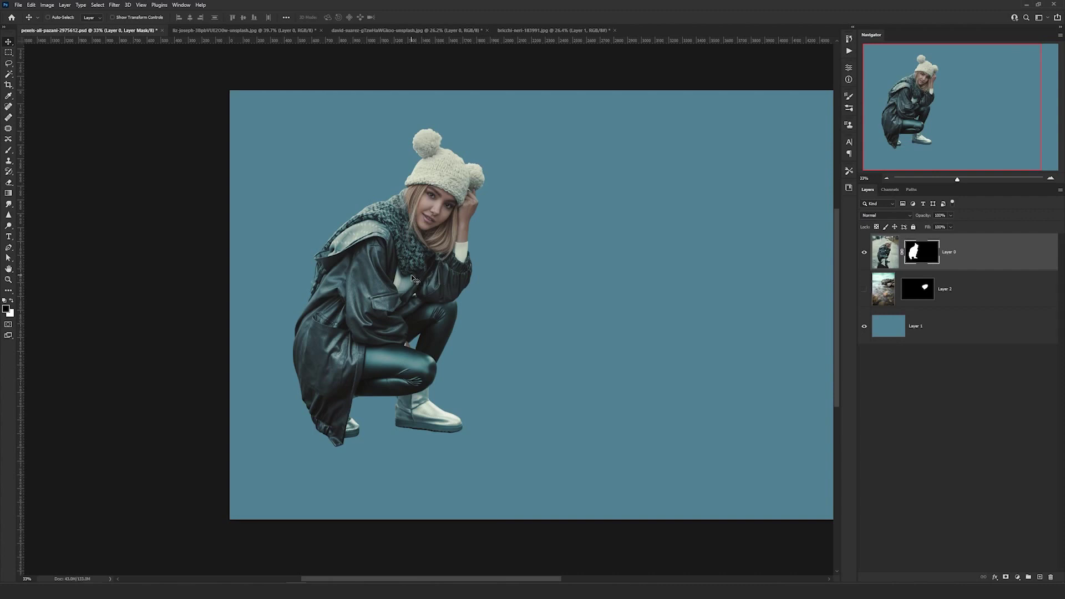
scroll(411, 274, "down", 2)
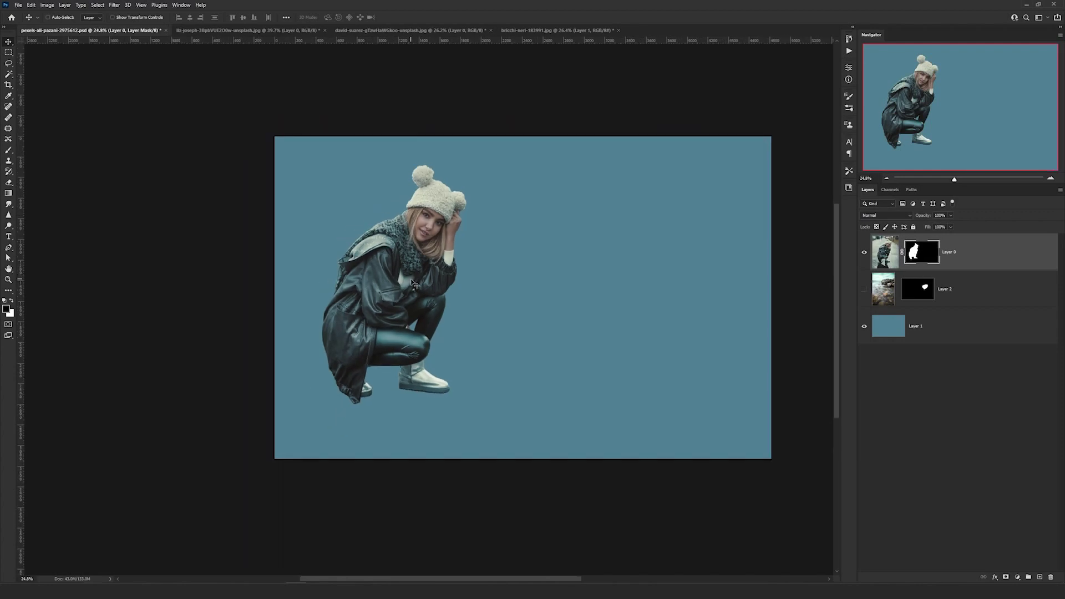
left_click(921, 258, "shift")
scroll(355, 351, "up", 5)
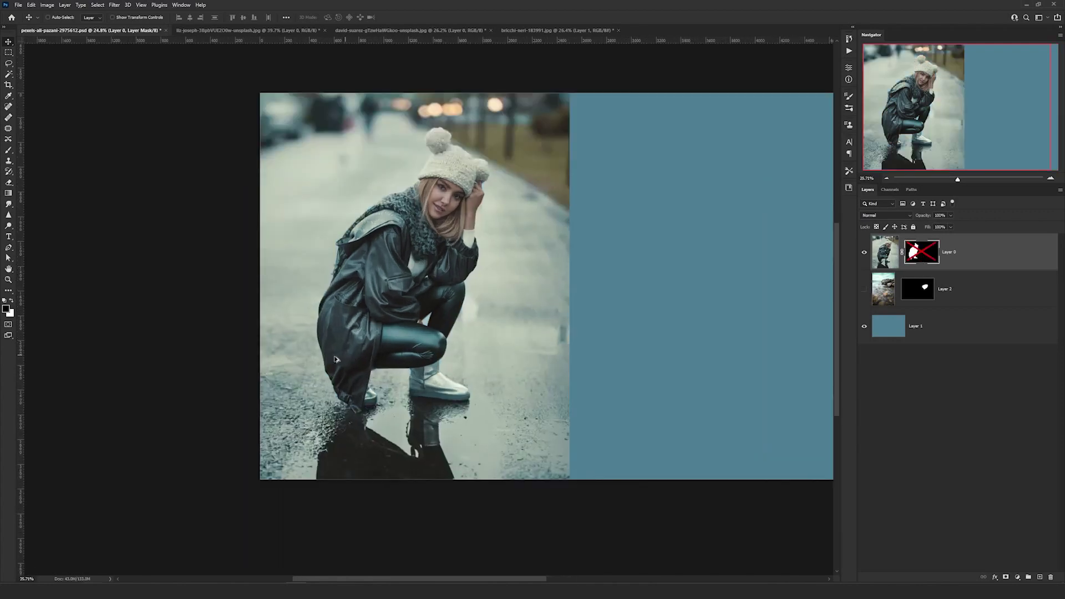
scroll(292, 350, "up", 6)
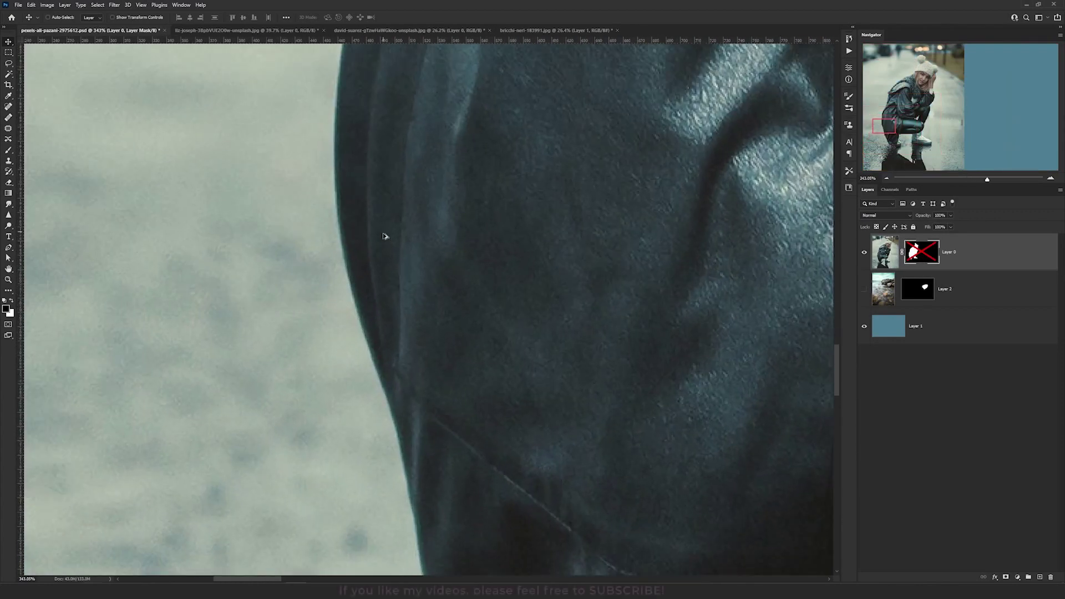
scroll(386, 237, "down", 1)
left_click(909, 260, "shift")
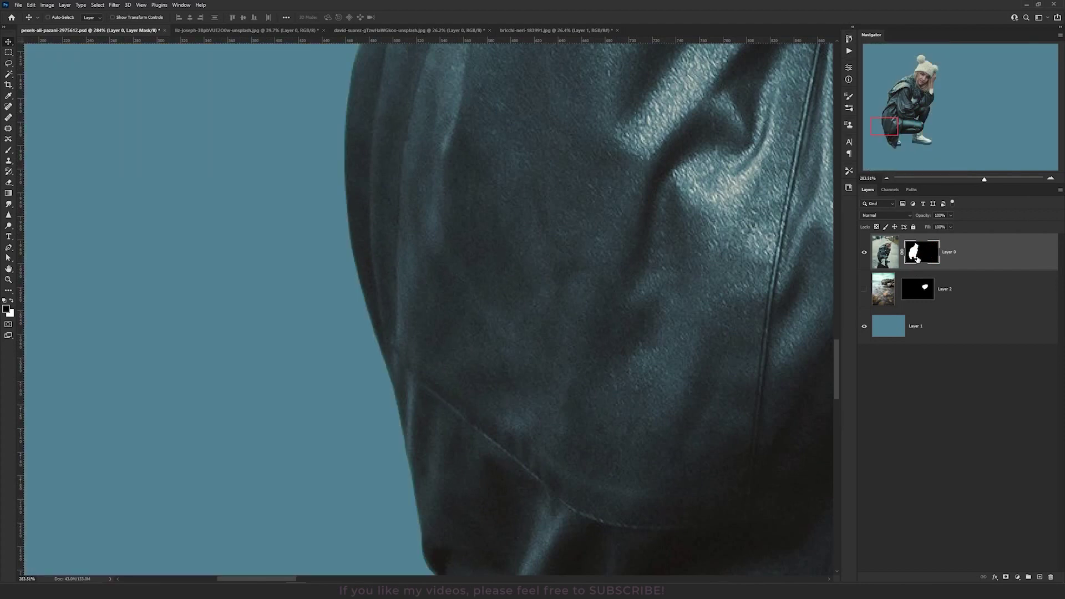
left_click(911, 260, "shift")
left_click_drag(557, 295, 477, 371)
scroll(477, 370, "down", 1)
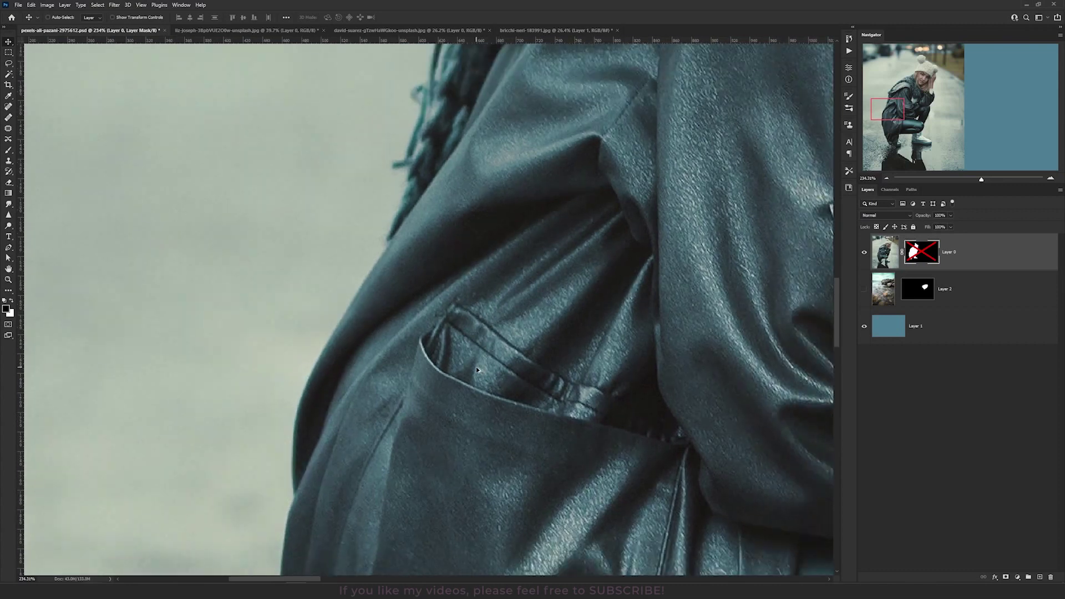
key("ctrl+z")
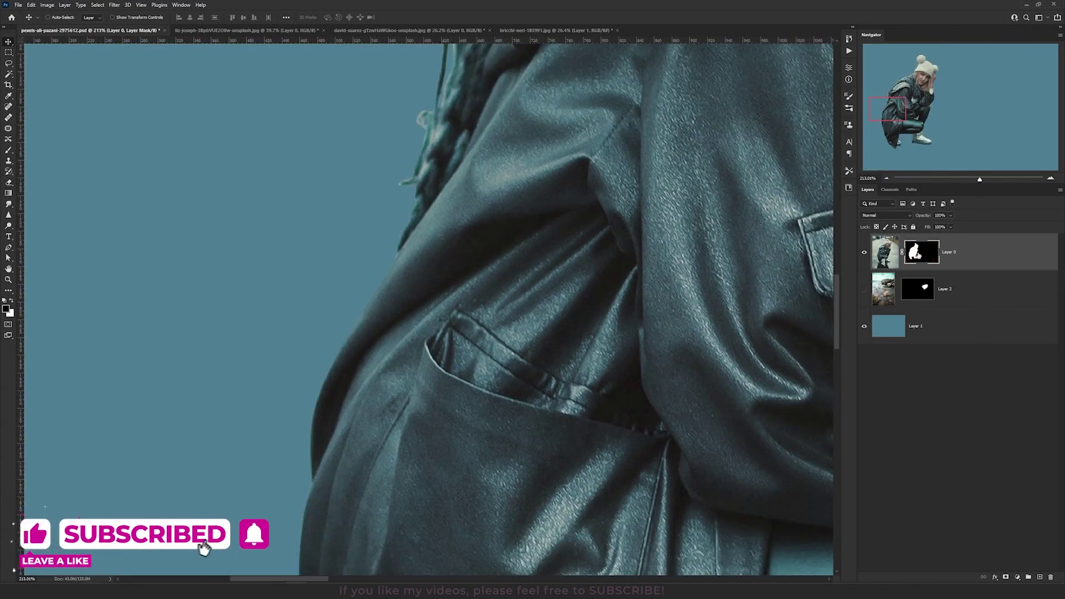
scroll(389, 342, "up", 2)
scroll(389, 341, "down", 1)
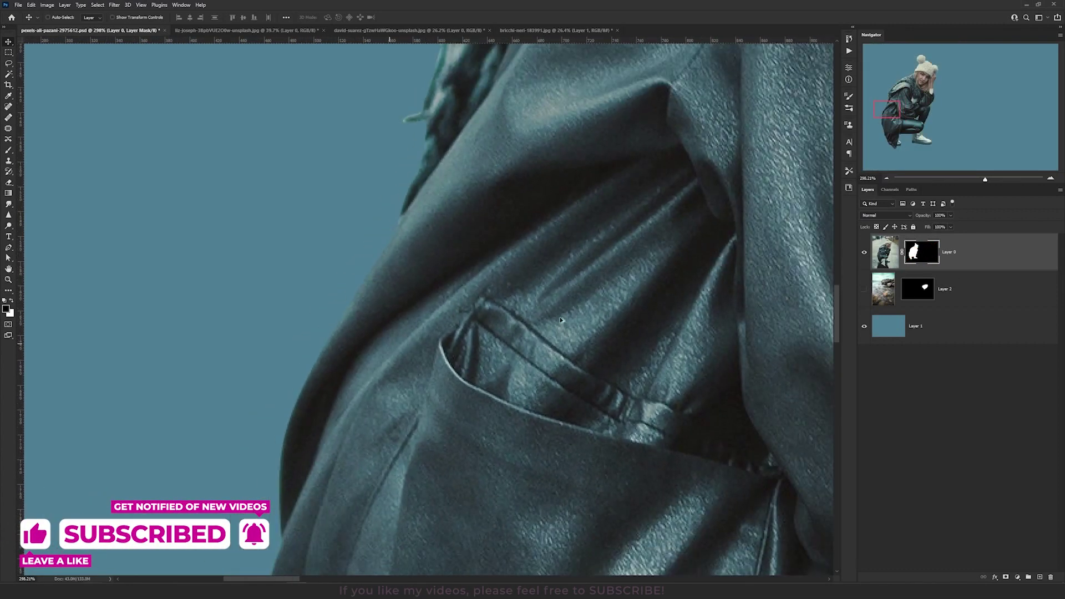
left_click(933, 256, "shift")
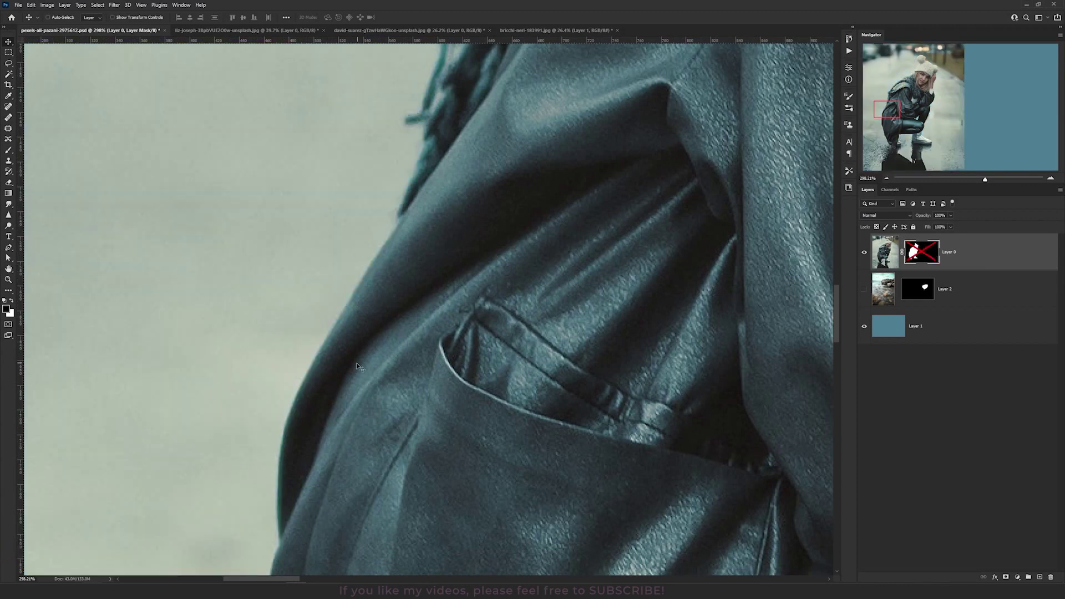
scroll(394, 242, "down", 3)
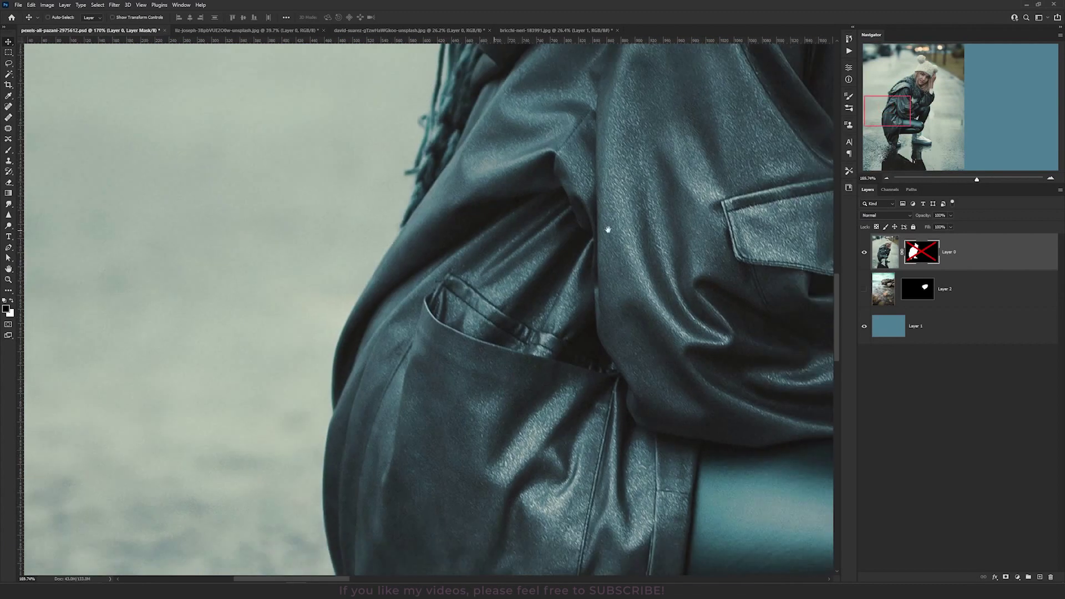
scroll(608, 229, "up", 2)
Re-enable Layer 0's mask and soften its edges with Blur More
left_click_drag(633, 272, 547, 507)
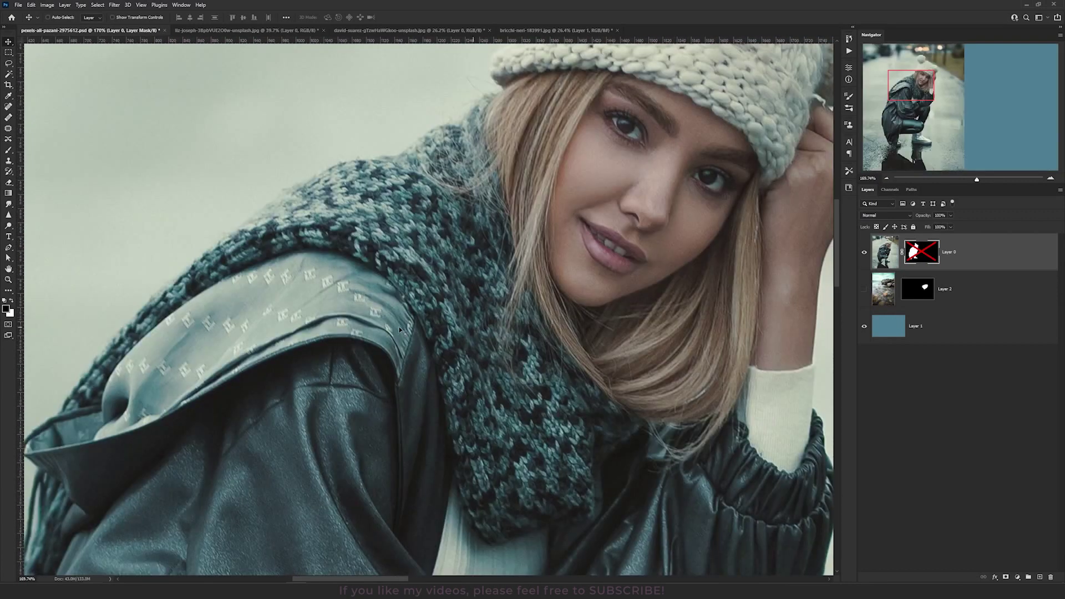
left_click(931, 257, "shift")
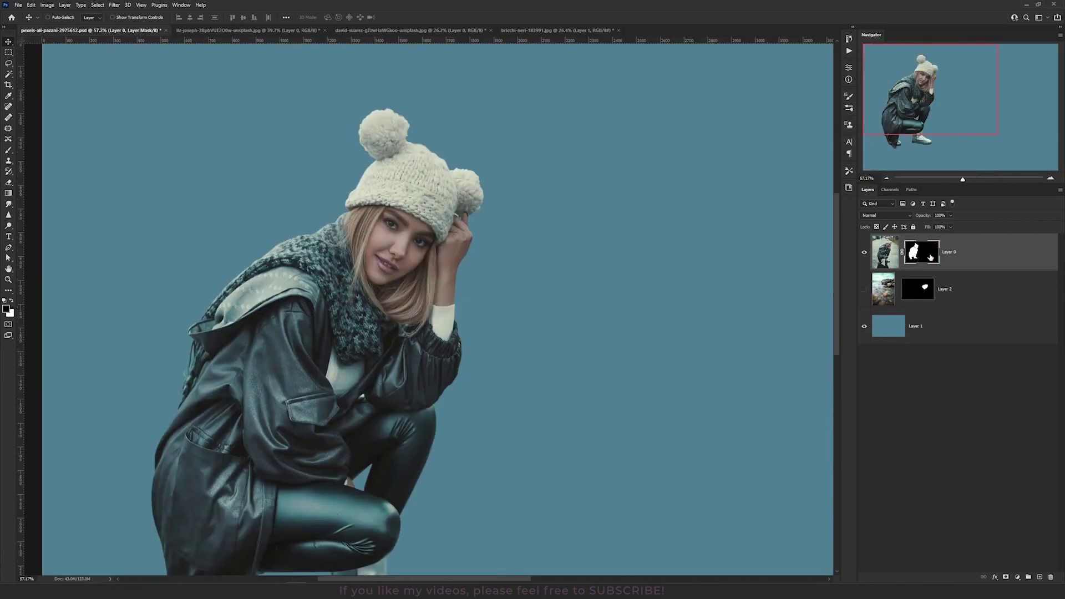
left_click(115, 5)
mouse_move(166, 111)
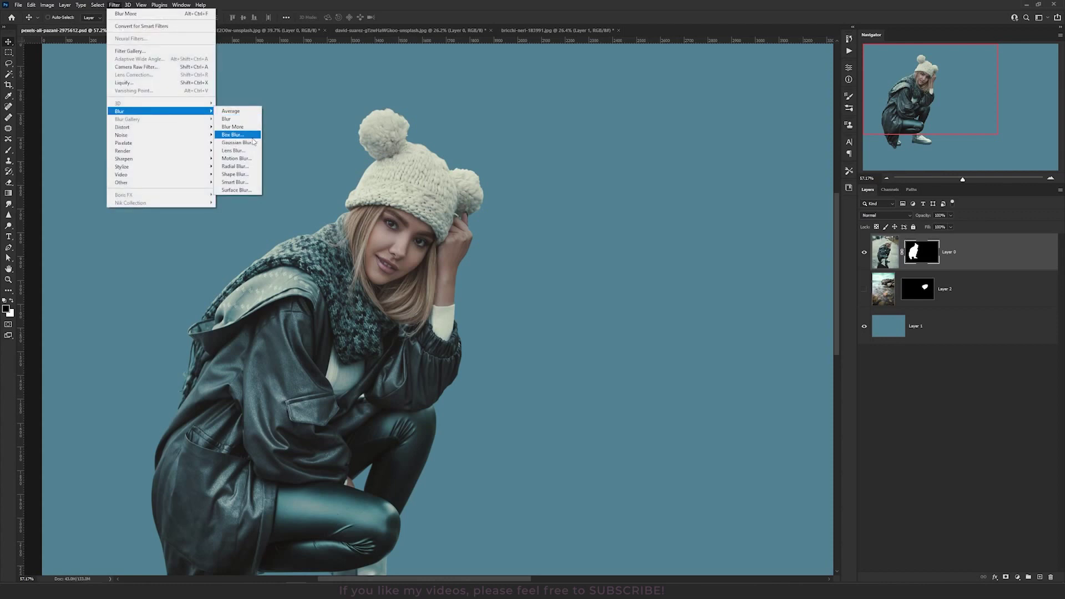
left_click(240, 127)
scroll(240, 282, "up", 6)
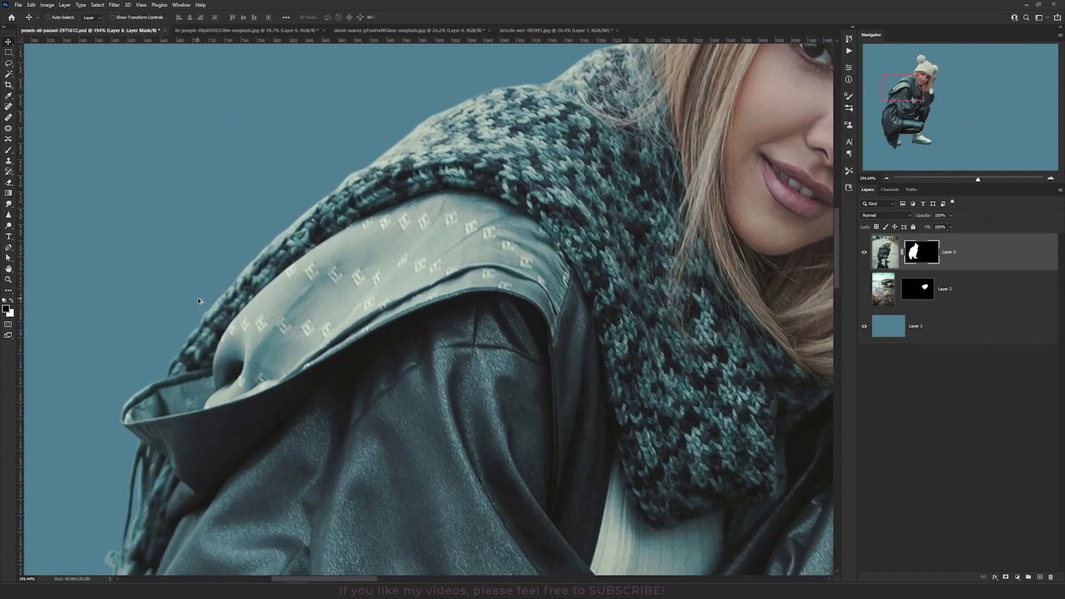
scroll(210, 288, "down", 2)
Apply Blur More to the mask a second time, checking the pocket and face
left_click_drag(314, 319, 397, 112)
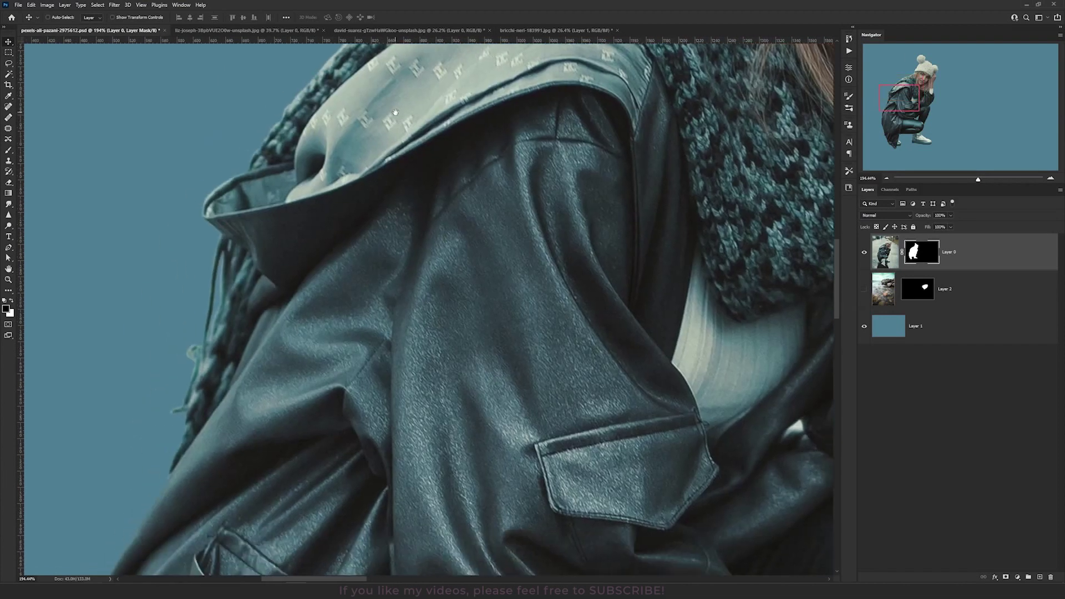
left_click_drag(198, 454, 331, 189)
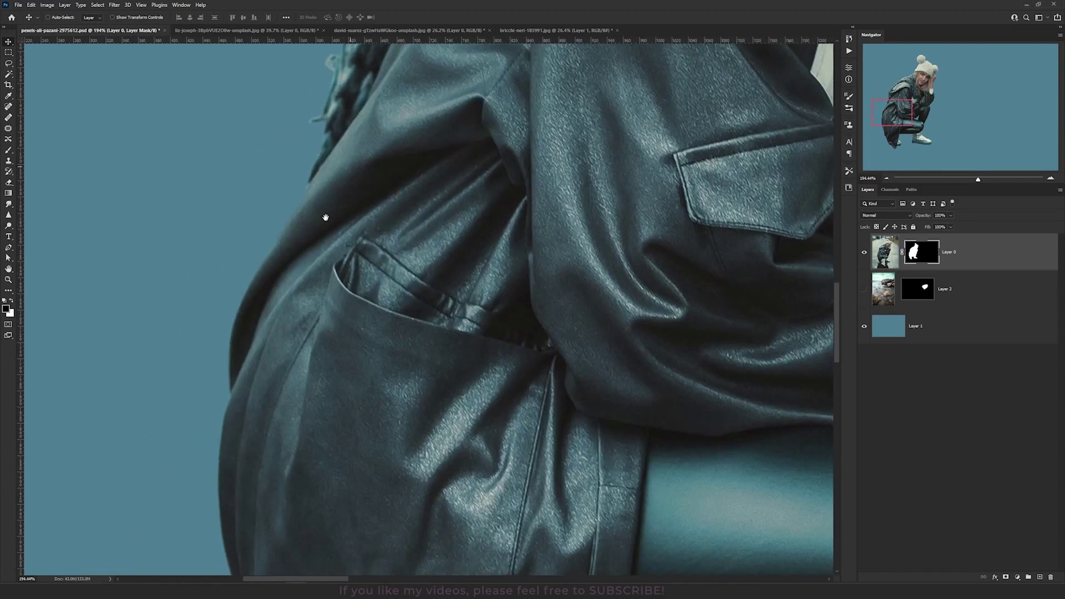
left_click(116, 5)
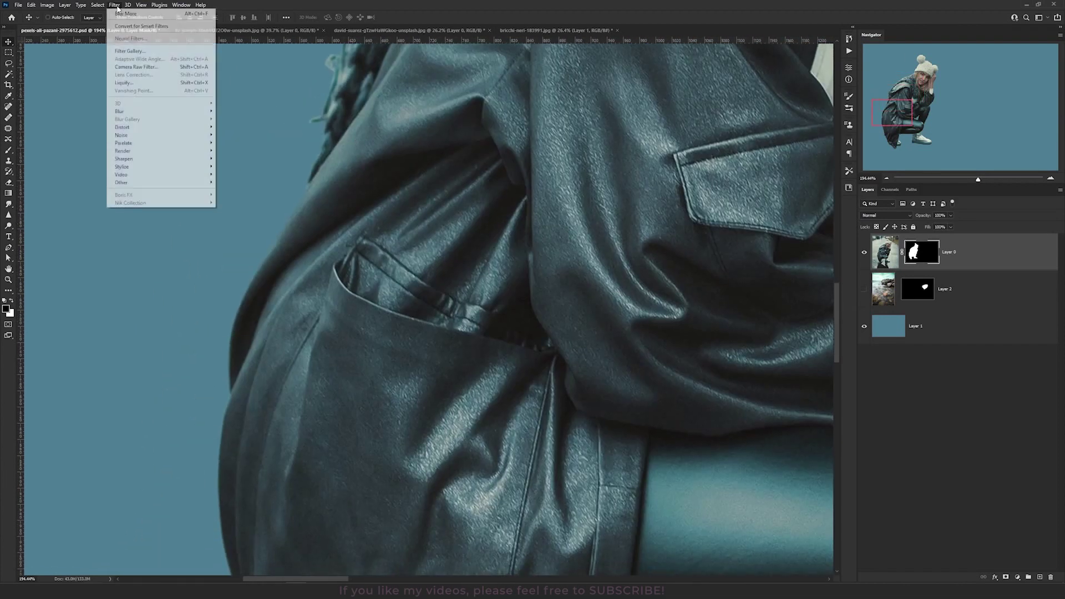
mouse_move(163, 112)
left_click(241, 128)
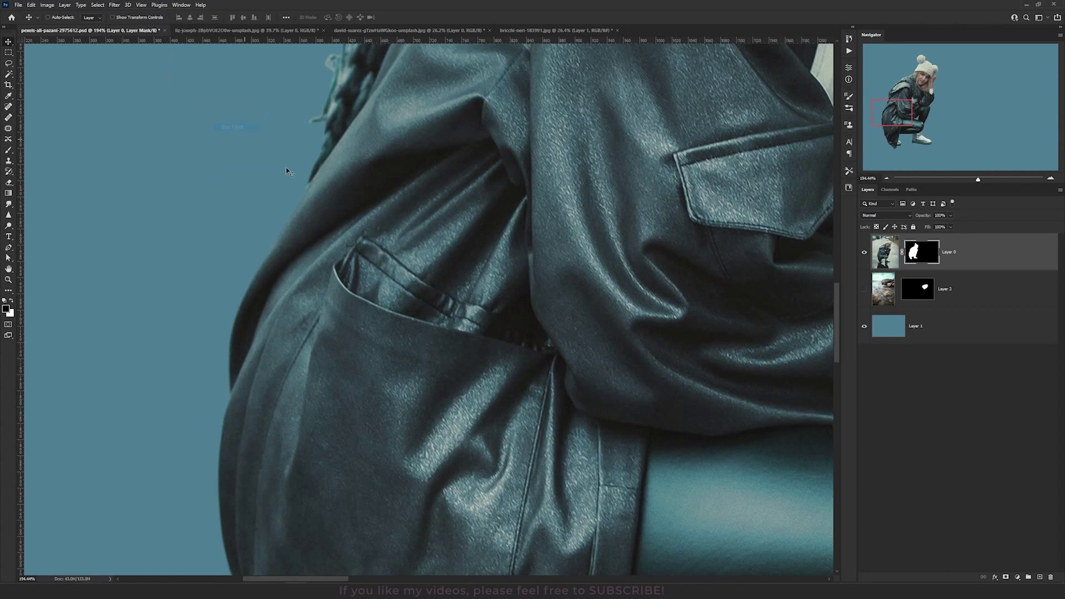
scroll(512, 297, "down", 5)
scroll(512, 297, "up", 5)
scroll(511, 296, "down", 3)
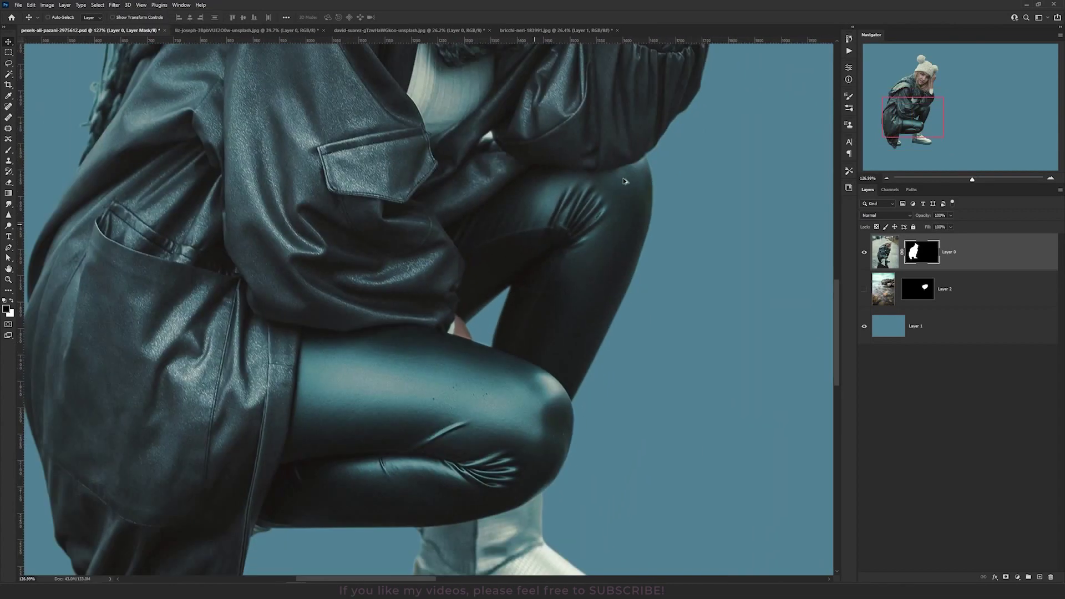
left_click_drag(439, 200, 439, 429)
scroll(473, 281, "down", 3)
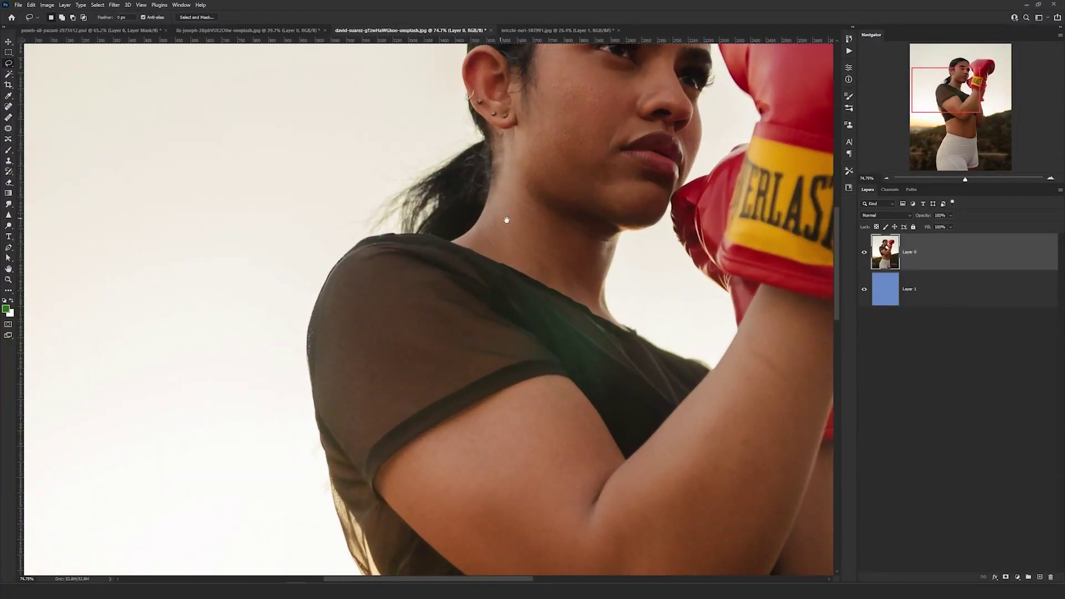
Trace a rough freehand Lasso selection along the top of the red glove
scroll(197, 290, "down", 4)
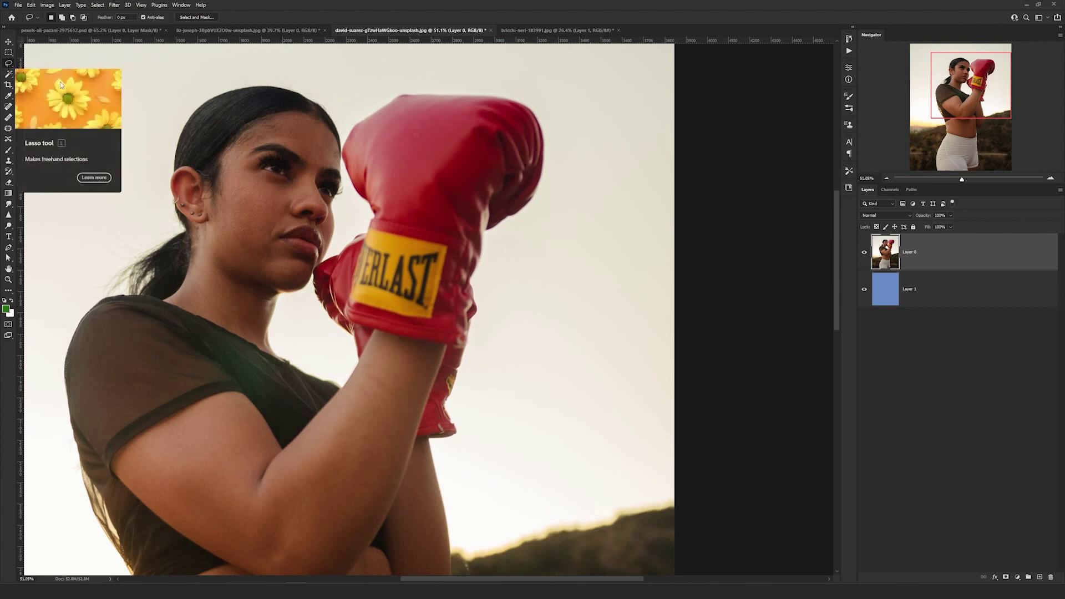
left_click(9, 66)
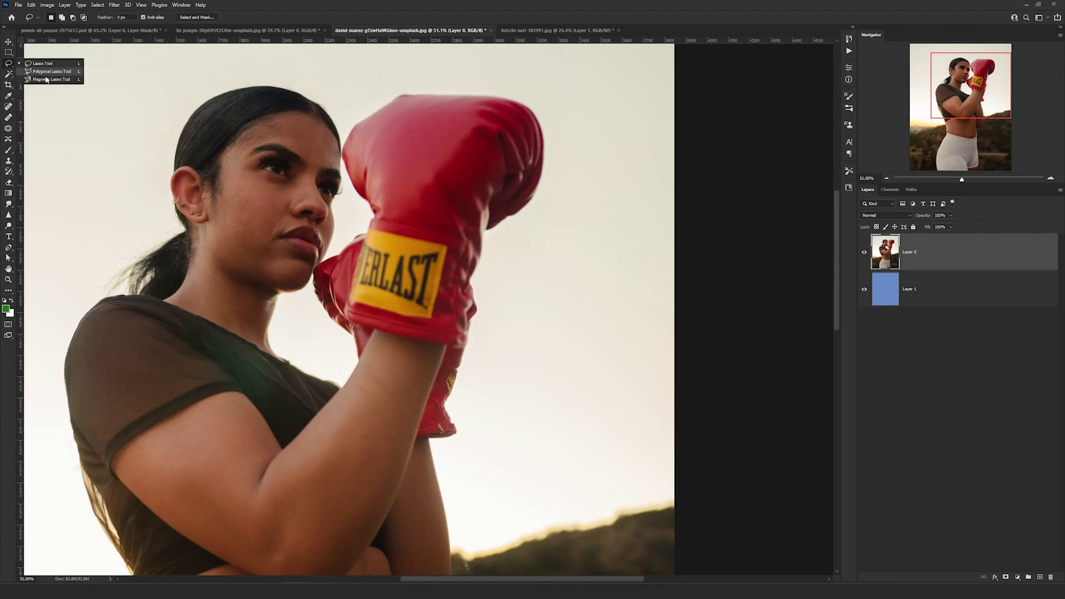
left_click(315, 4)
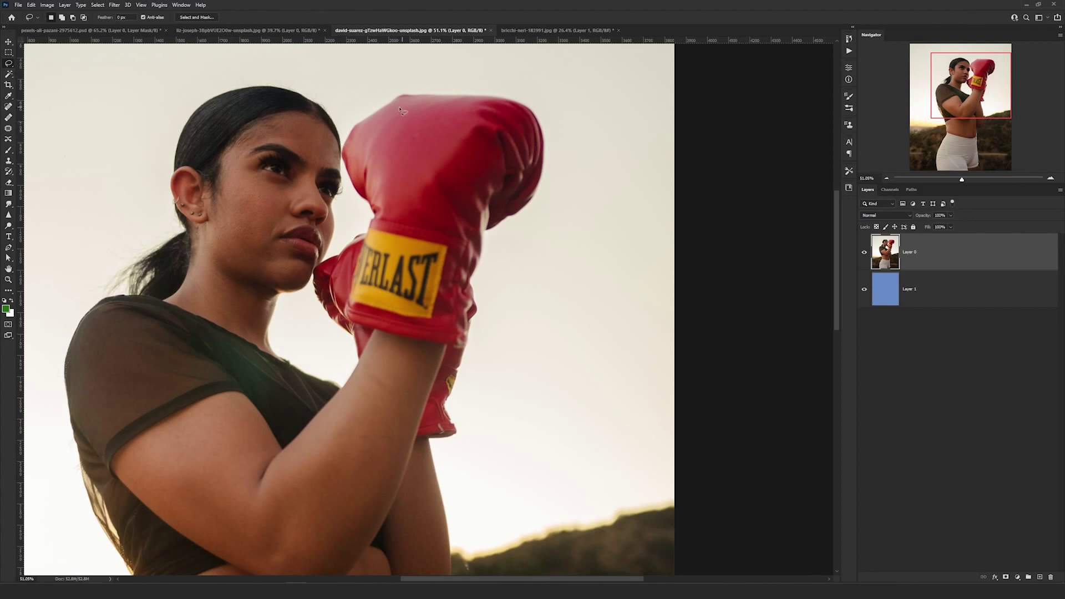
mouse_move(399, 109)
left_mouse_down()
mouse_move(368, 151)
mouse_move(396, 186)
mouse_move(479, 170)
mouse_move(479, 155)
mouse_move(546, 156)
left_mouse_up()
mouse_move(575, 129)
left_mouse_down()
mouse_move(406, 123)
mouse_move(403, 113)
left_mouse_up()
Drop that selection and start a Magnetic Lasso outline on the glove
key("ctrl+d")
key("shift+l")
left_click(357, 125)
Cancel the Magnetic Lasso outline and switch back to the plain Lasso Tool
key("Escape")
right_click(11, 64)
left_click(43, 63)
scroll(288, 331, "up", 4)
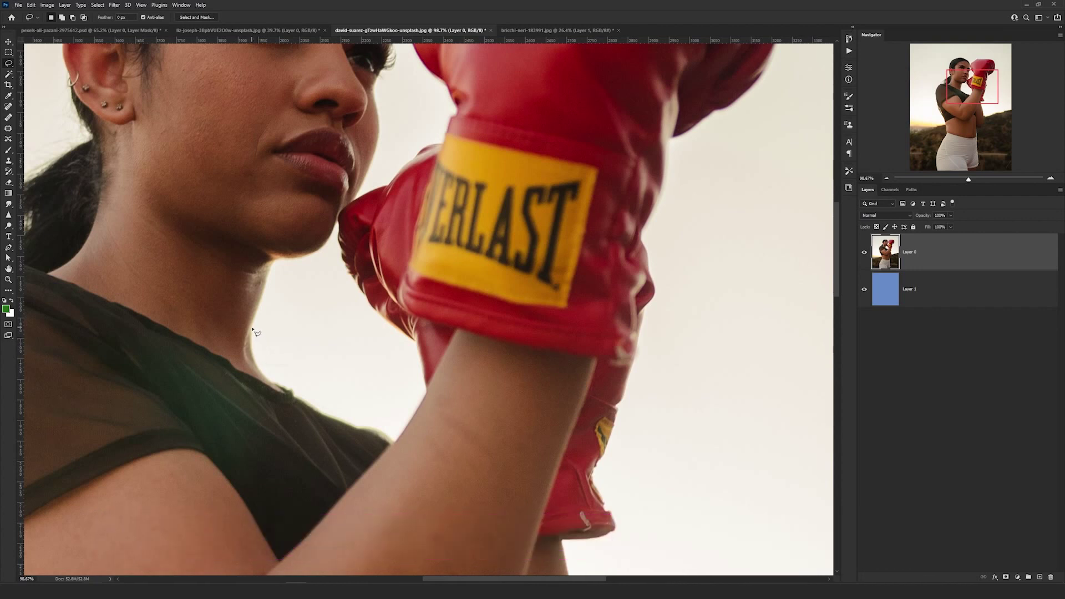
Trace a selection along the neck, jawline and glove edge
left_click(252, 326)
left_click_drag(275, 262, 326, 246)
left_click_drag(326, 246, 341, 227)
mouse_move(340, 226)
left_mouse_down()
mouse_move(379, 321)
mouse_move(324, 379)
mouse_move(448, 348)
mouse_move(417, 314)
mouse_move(371, 311)
mouse_move(416, 341)
mouse_move(424, 361)
mouse_move(429, 393)
mouse_move(416, 390)
mouse_move(402, 434)
mouse_move(297, 404)
mouse_move(265, 379)
mouse_move(253, 329)
left_mouse_up()
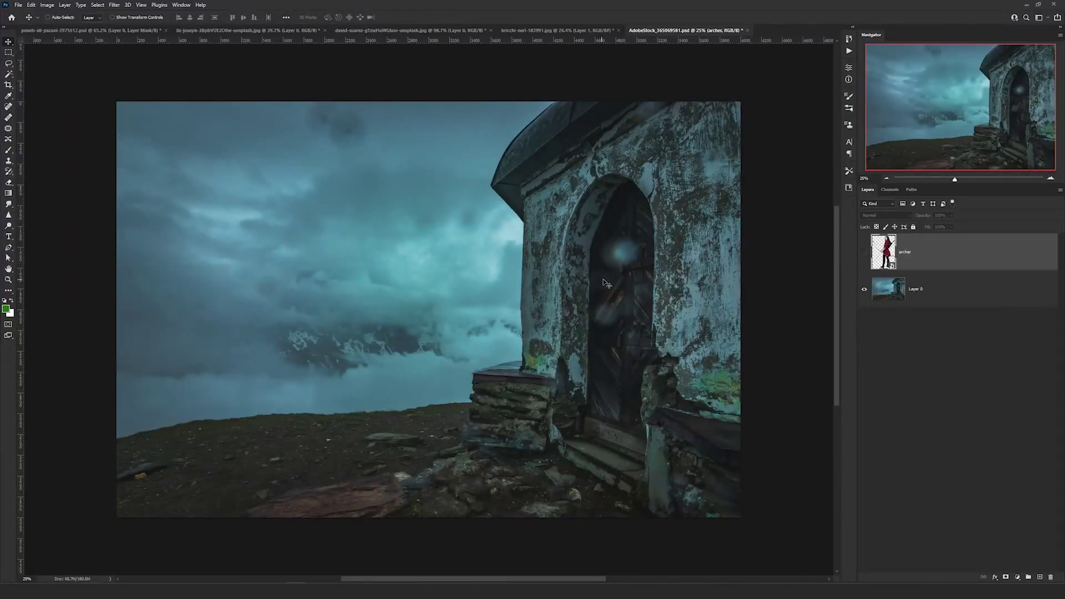
Show the archer layer and nudge it up and right over the chapel scene
left_click(864, 252)
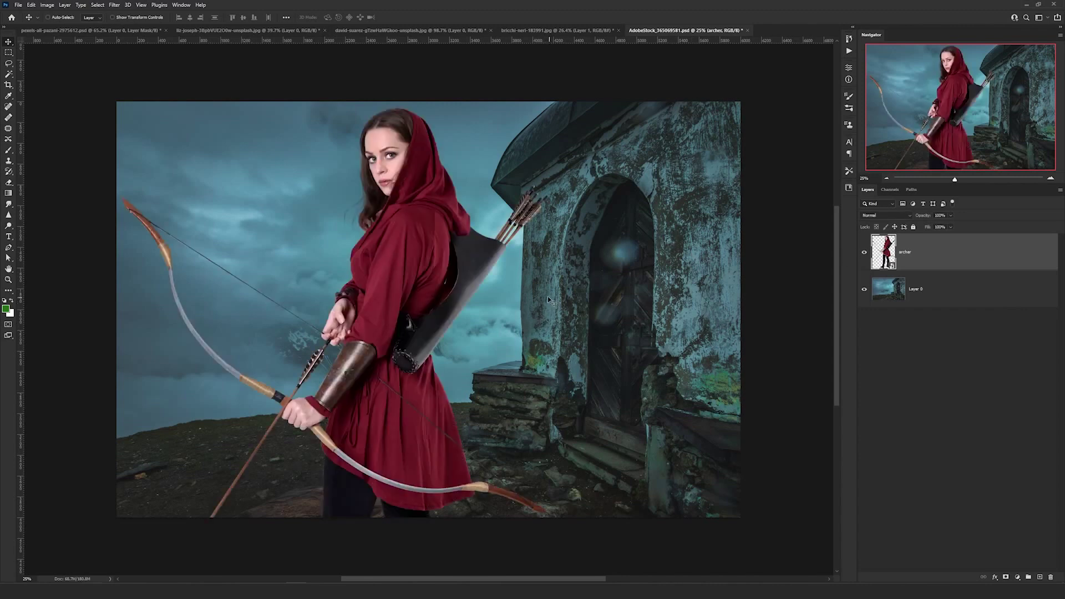
mouse_move(435, 291)
left_mouse_down()
mouse_move(466, 274)
mouse_move(434, 283)
left_mouse_up()
Add a Curves adjustment layer and clip it to the archer layer
left_click(1019, 579)
left_click(1015, 476)
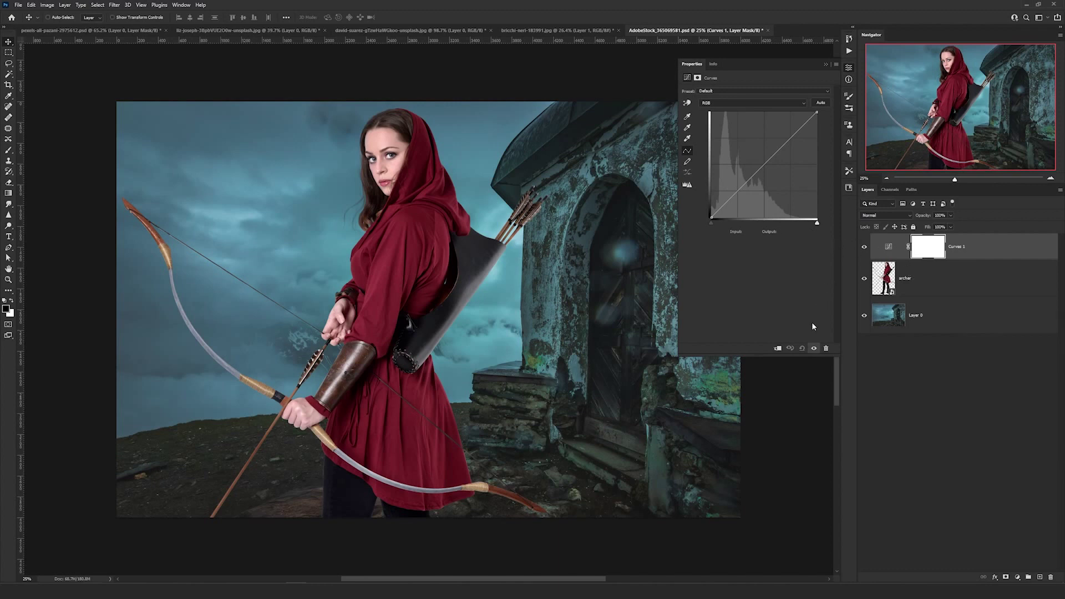
left_click(779, 349)
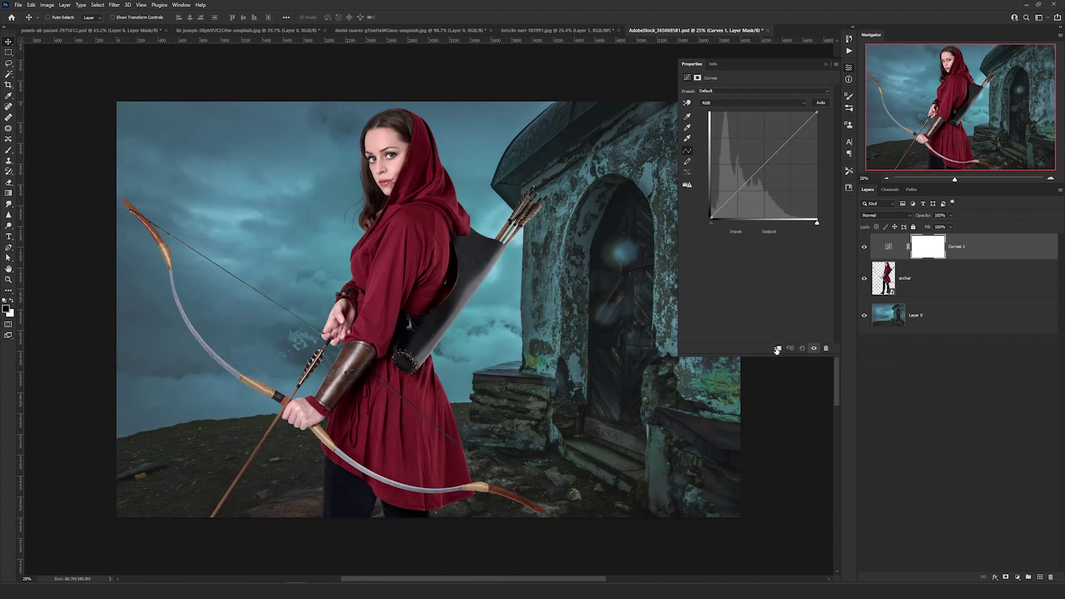
left_click(913, 261, "alt")
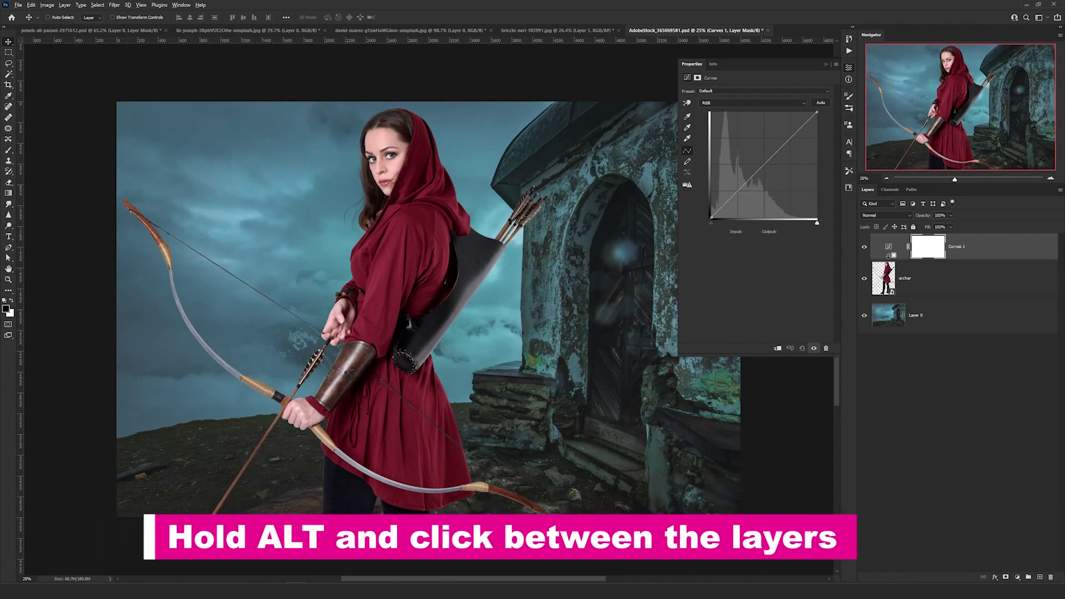
left_click(883, 258, "alt")
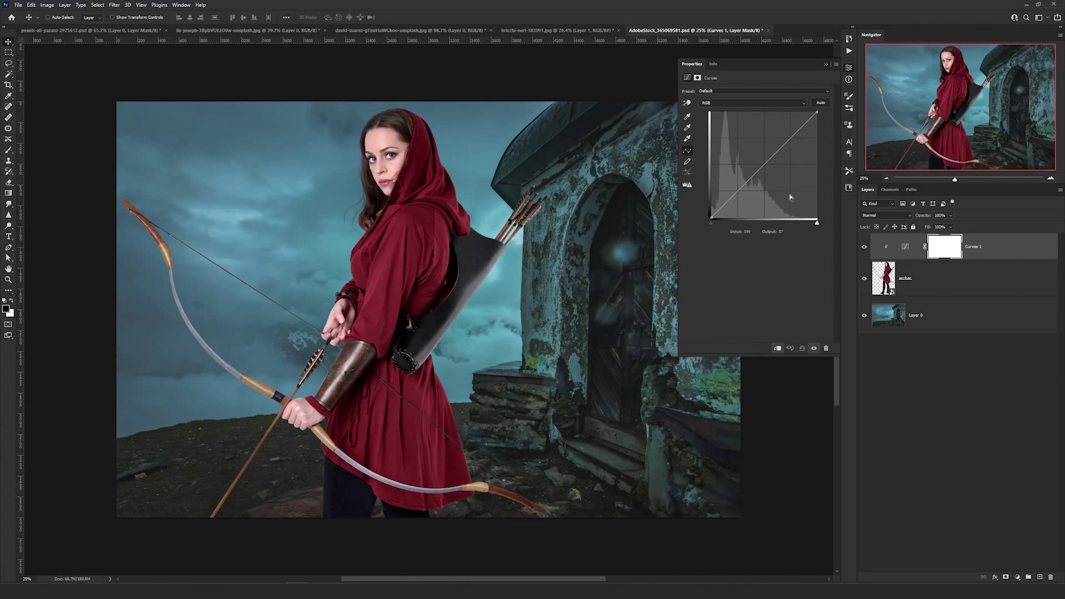
Try a darkening curve point, then delete it to restore a straight curve
left_click_drag(750, 183, 766, 244)
left_click(889, 256, "alt")
left_click_drag(763, 188, 766, 244)
left_click(896, 256, "alt")
left_click(906, 248)
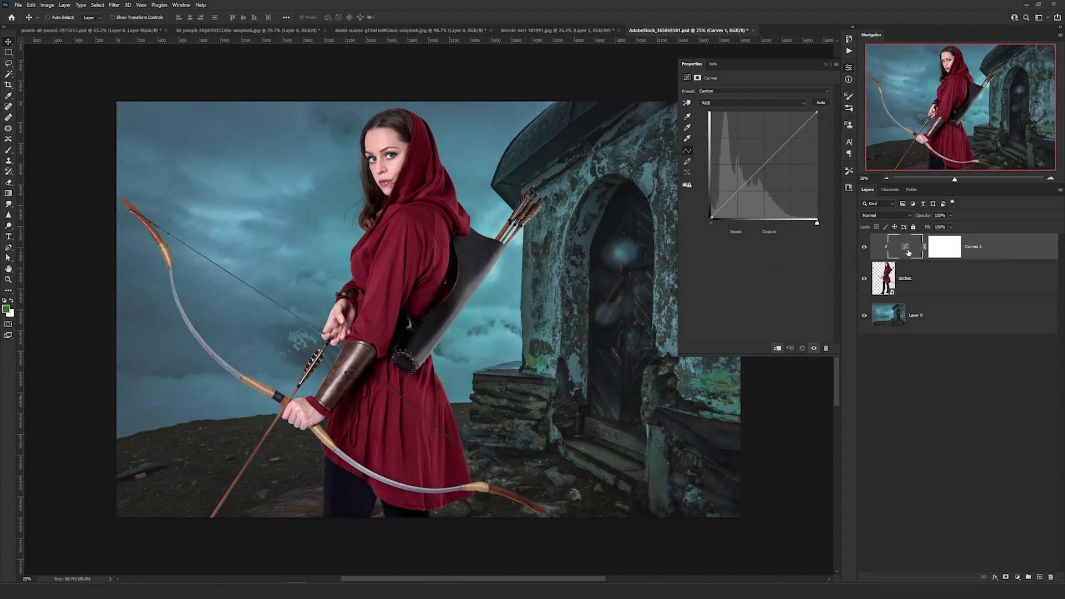
left_click(947, 249)
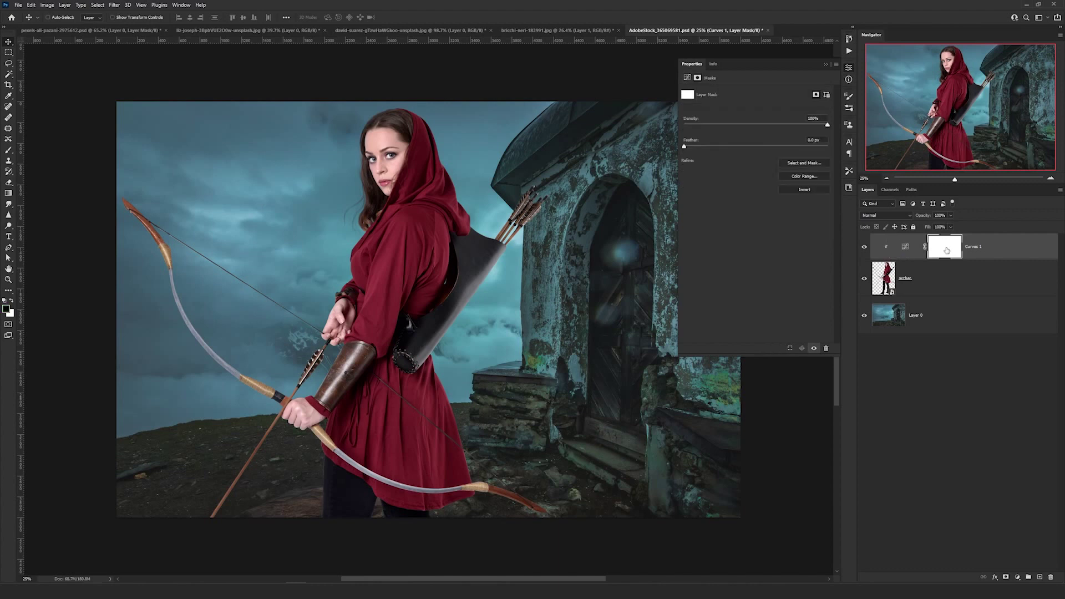
Apply Auto to Curves 1 and bring up its Auto Color Correction Options dialog
left_click(907, 249)
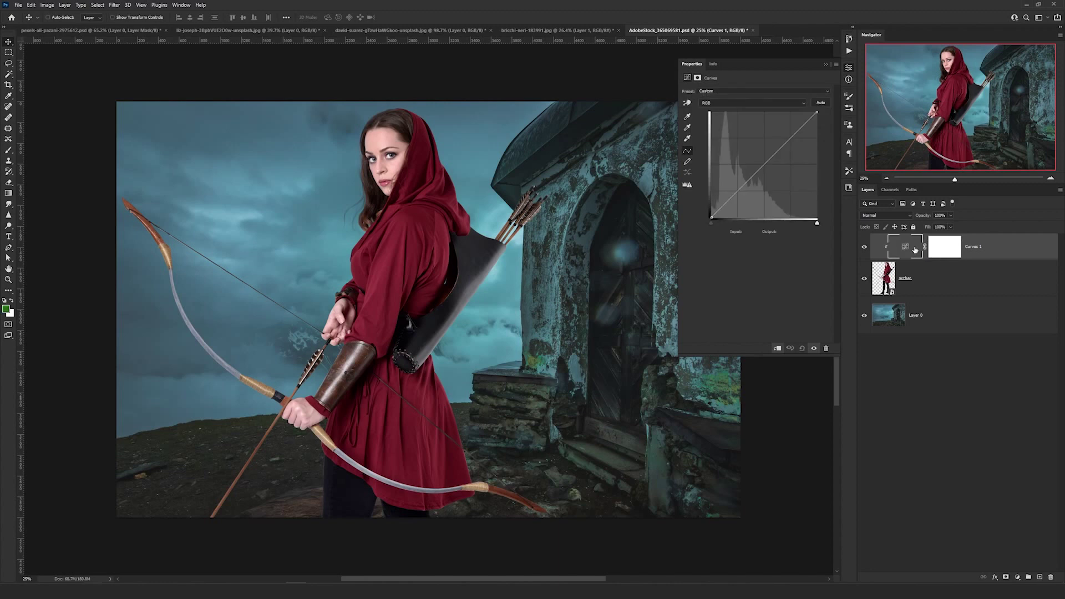
left_click(821, 104)
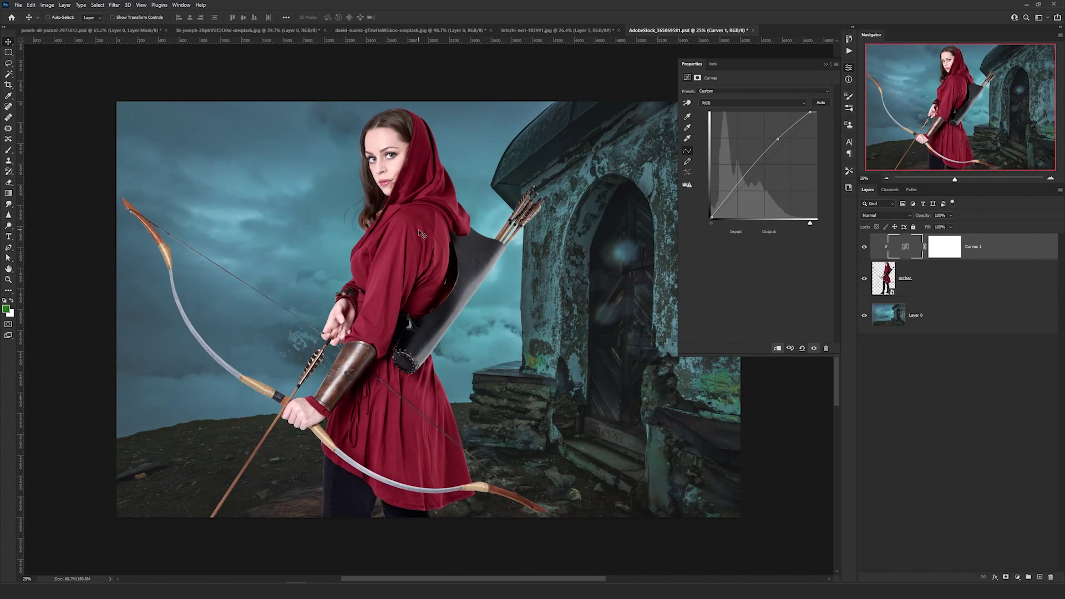
left_click(836, 66)
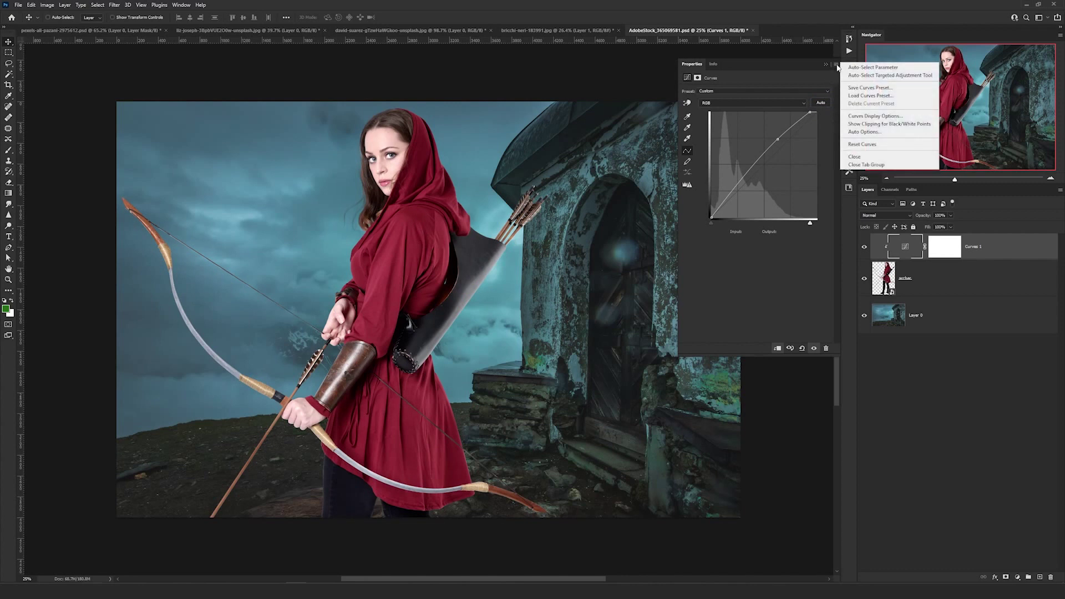
left_click(875, 132)
left_click_drag(790, 135, 604, 121)
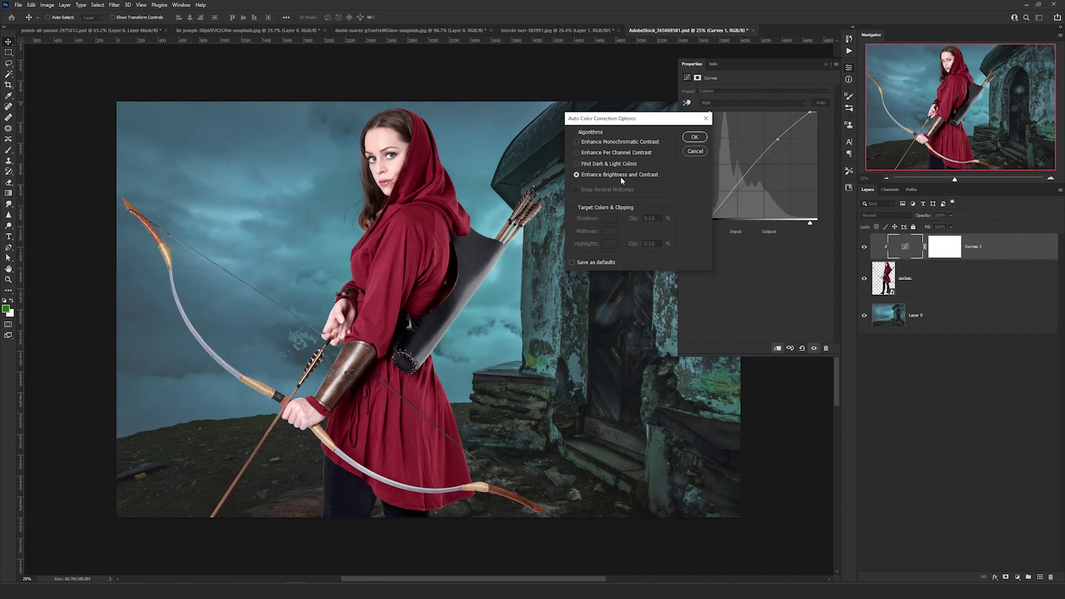
Choose Find Dark & Light Colors and set the Shadows target to near-black 141414 from the ground
left_click(577, 164)
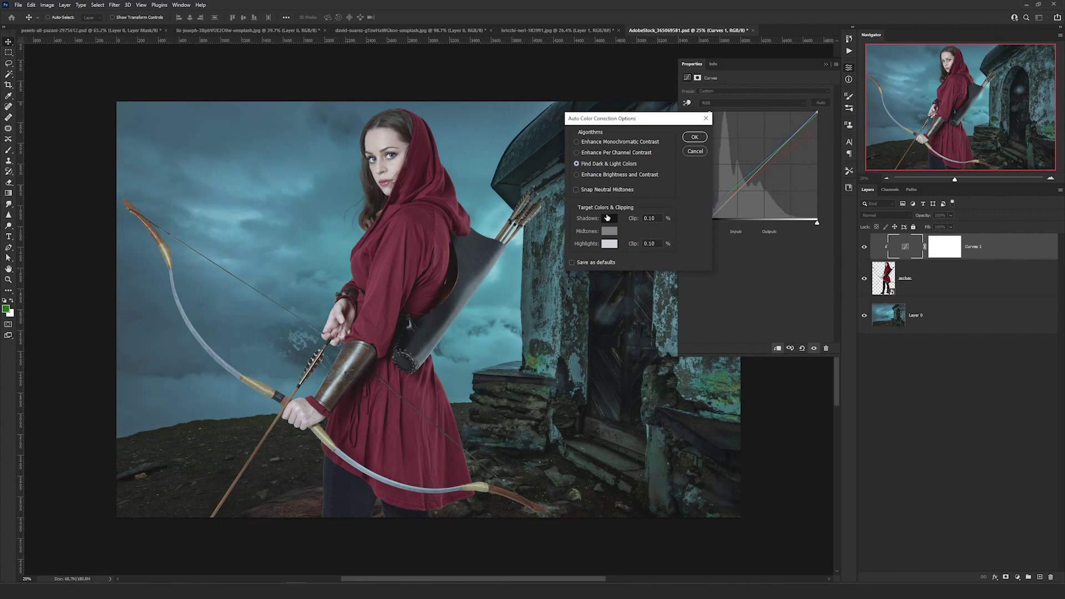
left_click_drag(595, 122, 693, 97)
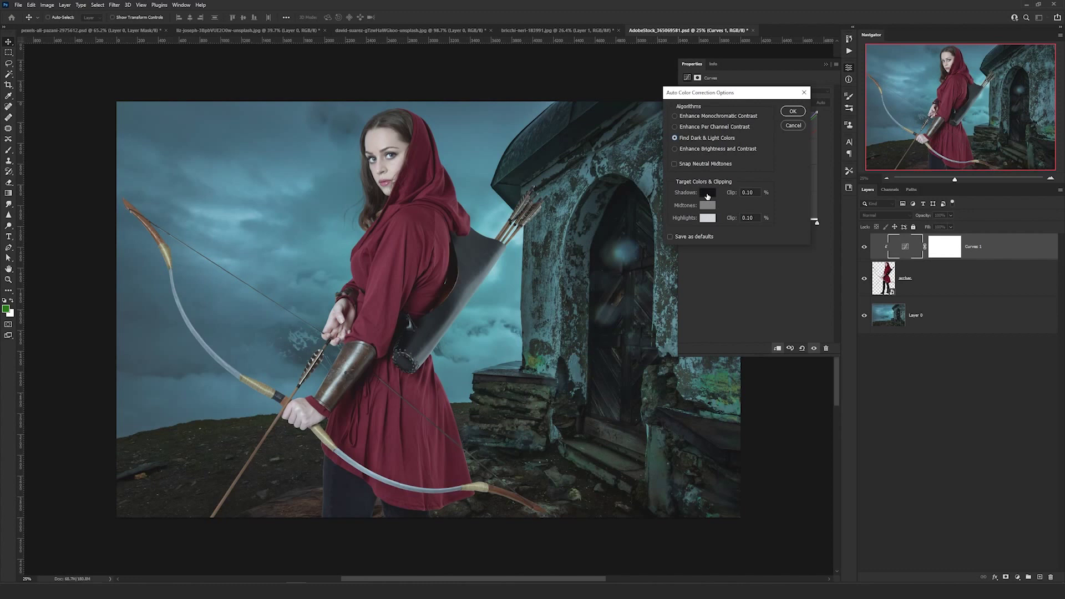
left_click(709, 193)
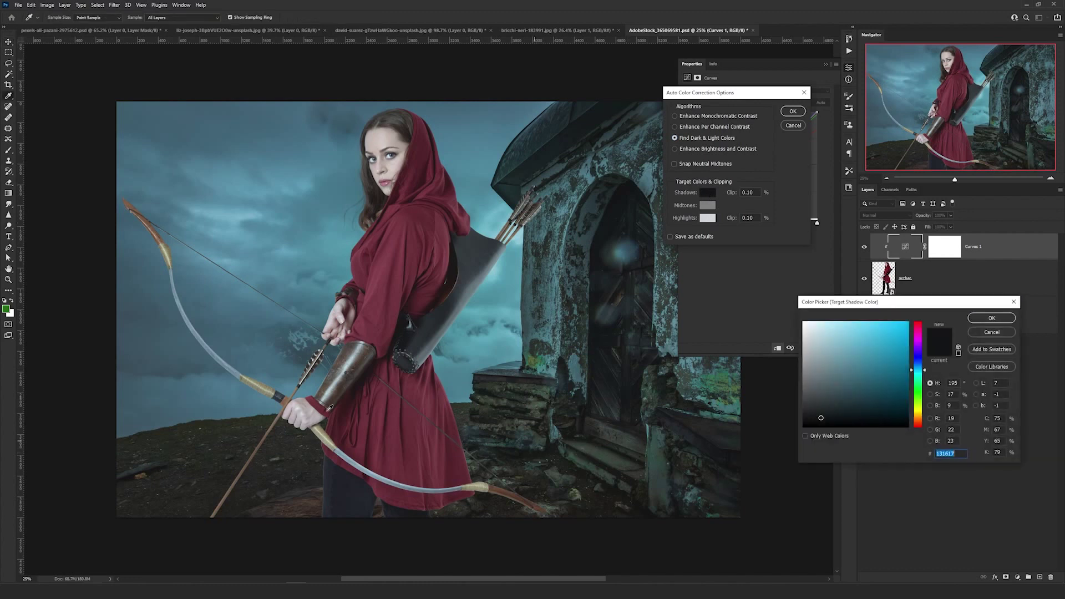
left_click(156, 466)
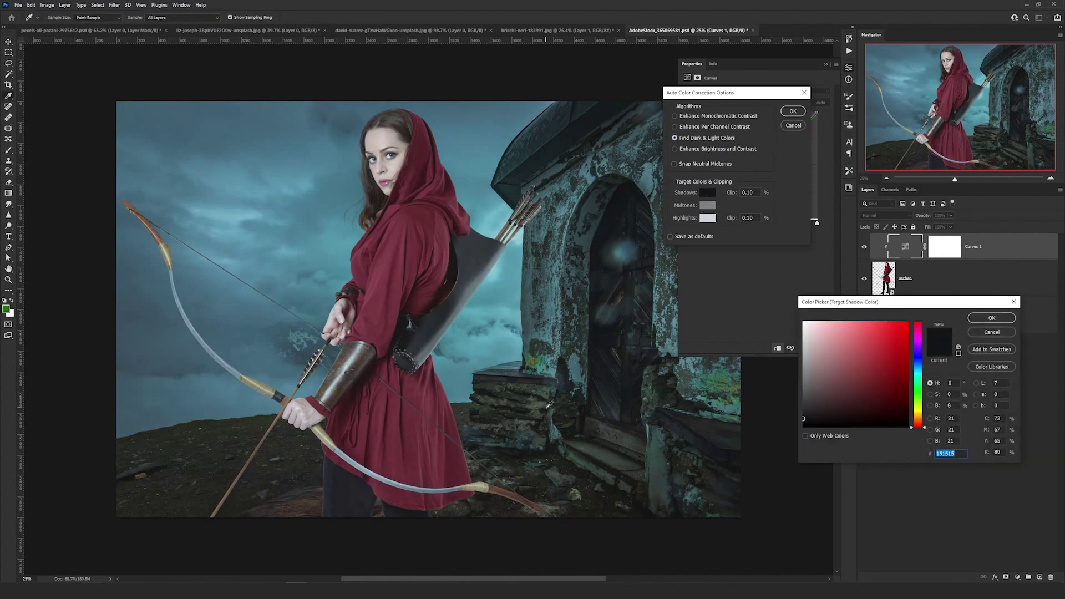
left_click(564, 391)
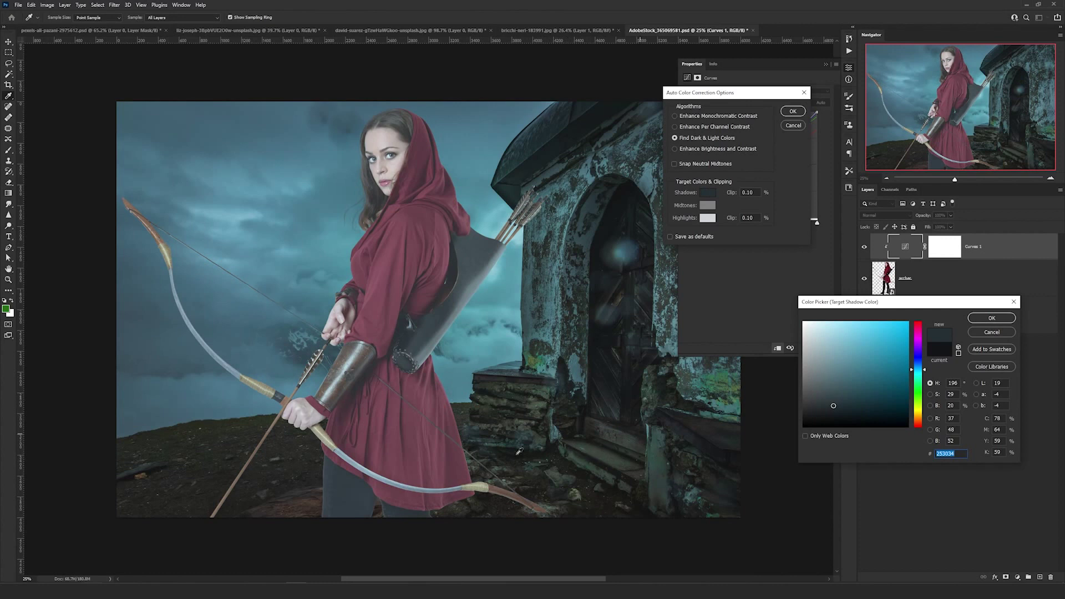
left_click(159, 469)
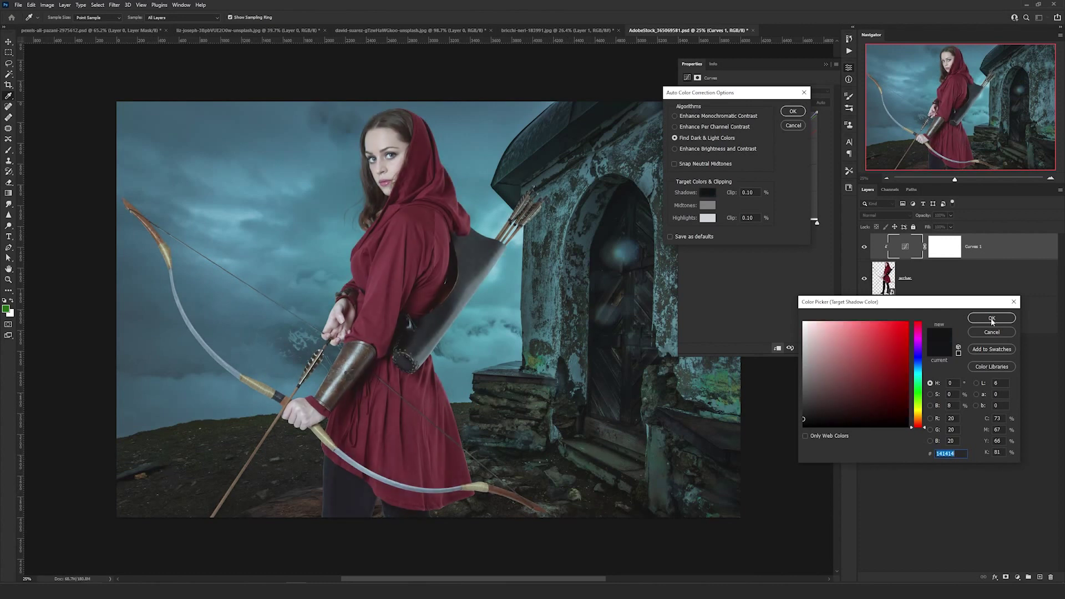
left_click(992, 318)
Set the Highlights target to light teal 95c9d7 sampled from the sky and apply
left_click(707, 218)
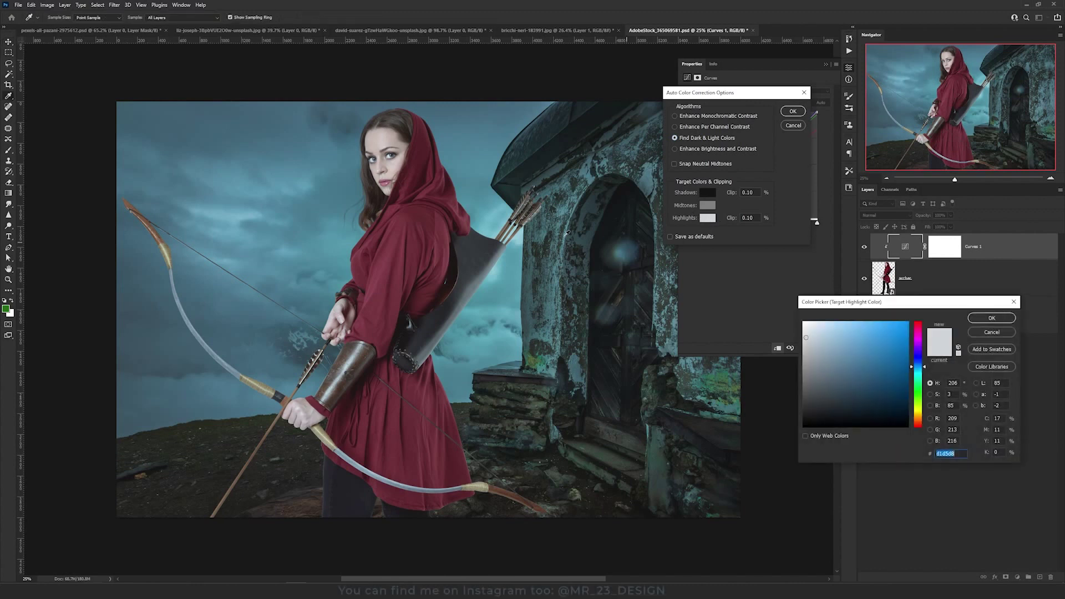
left_click(522, 231)
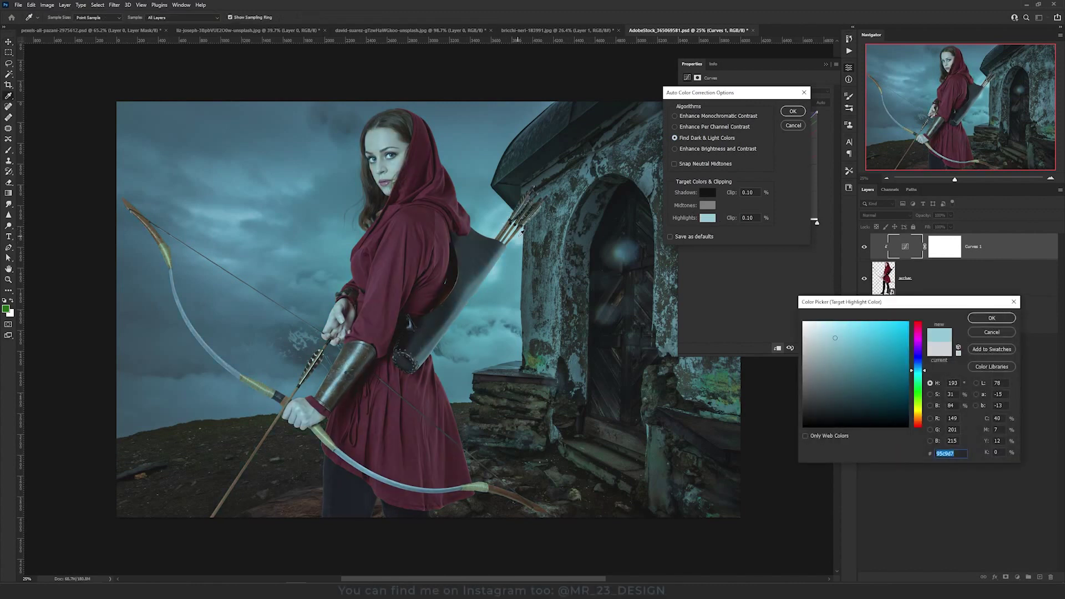
left_click(992, 318)
left_click(794, 112)
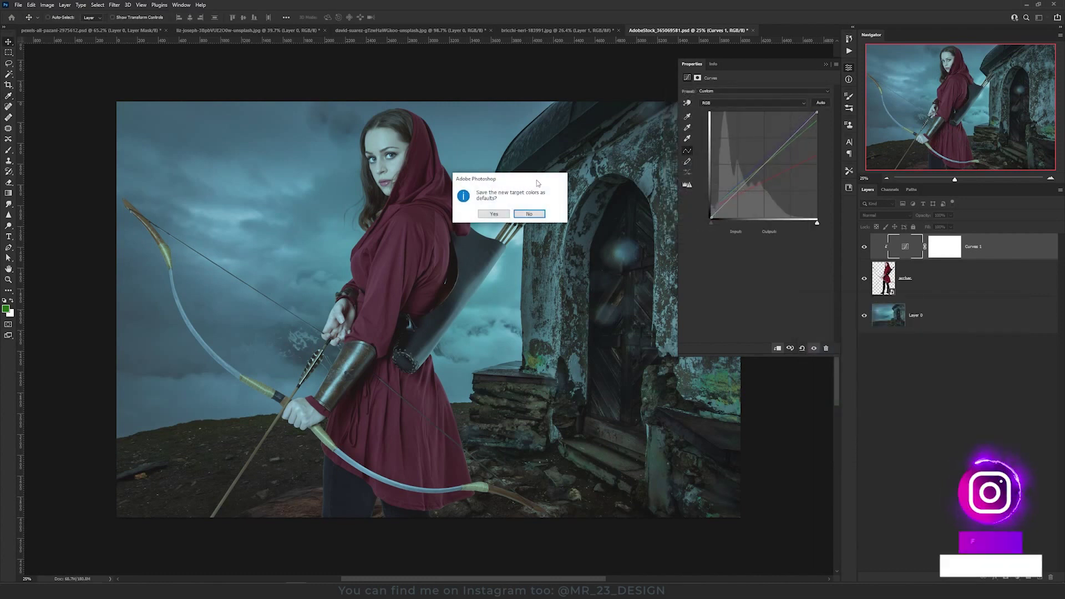
Decline saving defaults, then S-curve the RGB curve: lower near 54, raise near 201, black output 10
left_click(530, 214)
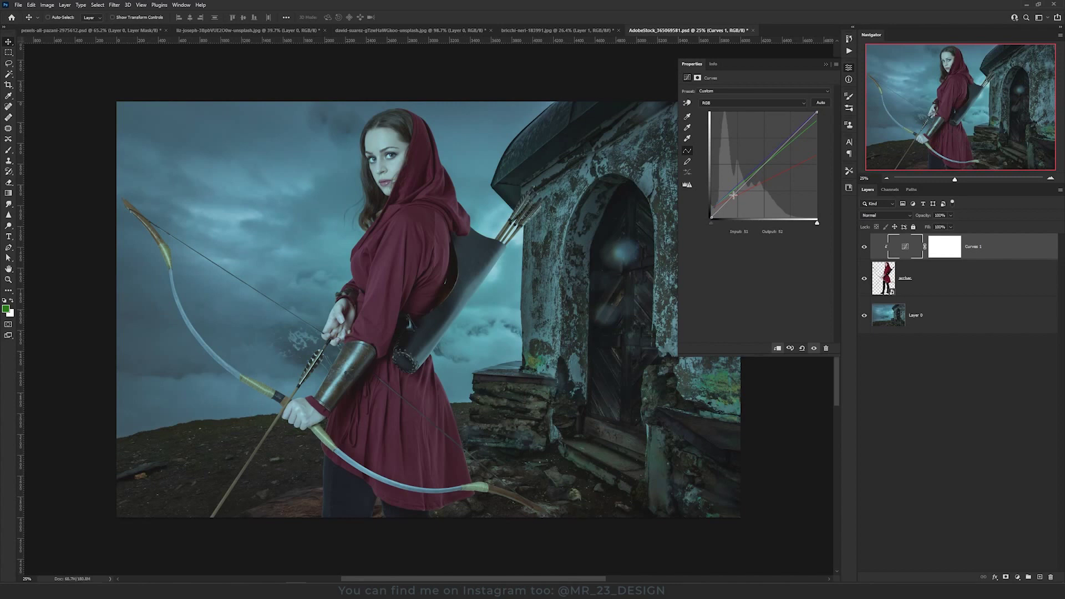
left_click_drag(732, 197, 734, 201)
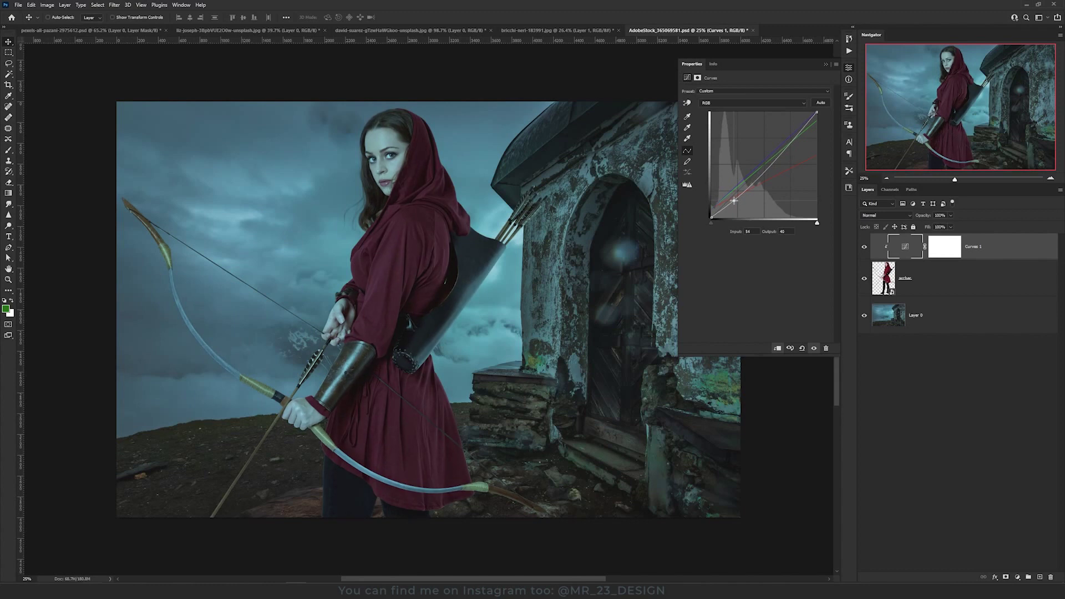
left_click_drag(734, 200, 735, 200)
left_click_drag(799, 133, 793, 128)
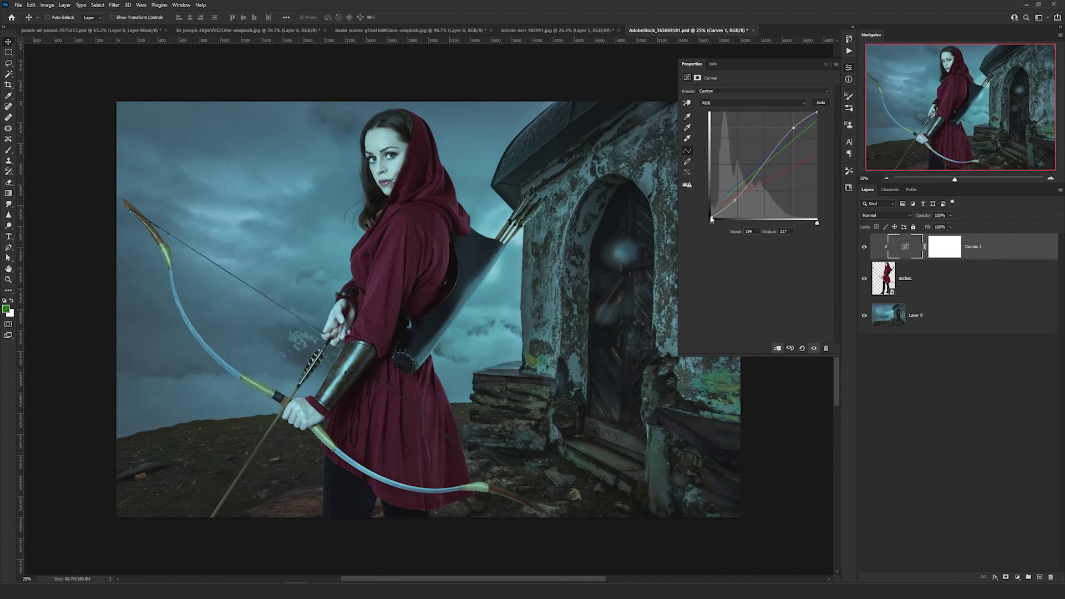
left_click_drag(711, 215, 710, 213)
left_click(865, 248)
left_click(865, 248)
key("ctrl+backslash")
key("l")
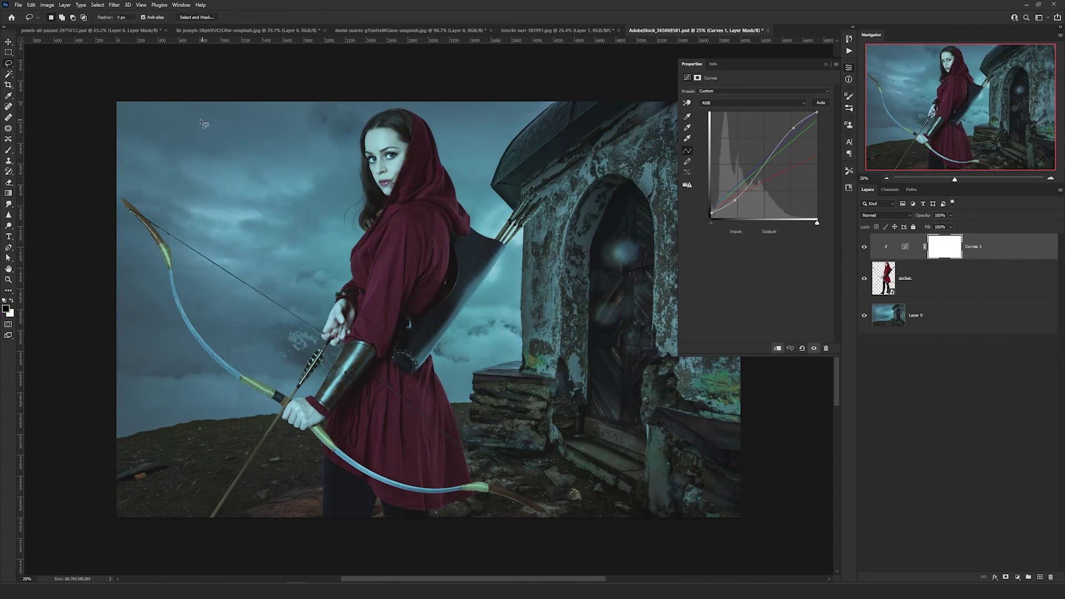
mouse_move(194, 120)
left_mouse_down()
mouse_move(110, 316)
mouse_move(186, 400)
mouse_move(295, 317)
mouse_move(314, 138)
left_mouse_up()
left_click(255, 145)
mouse_move(492, 194)
left_mouse_down()
mouse_move(533, 252)
mouse_move(492, 262)
mouse_move(468, 227)
left_mouse_up()
left_click(469, 227)
mouse_move(422, 120)
left_mouse_down()
mouse_move(458, 274)
mouse_move(420, 328)
mouse_move(443, 419)
mouse_move(481, 497)
mouse_move(512, 237)
mouse_move(532, 206)
mouse_move(455, 166)
mouse_move(438, 123)
left_mouse_up()
key("ctrl+d")
left_click(1018, 578)
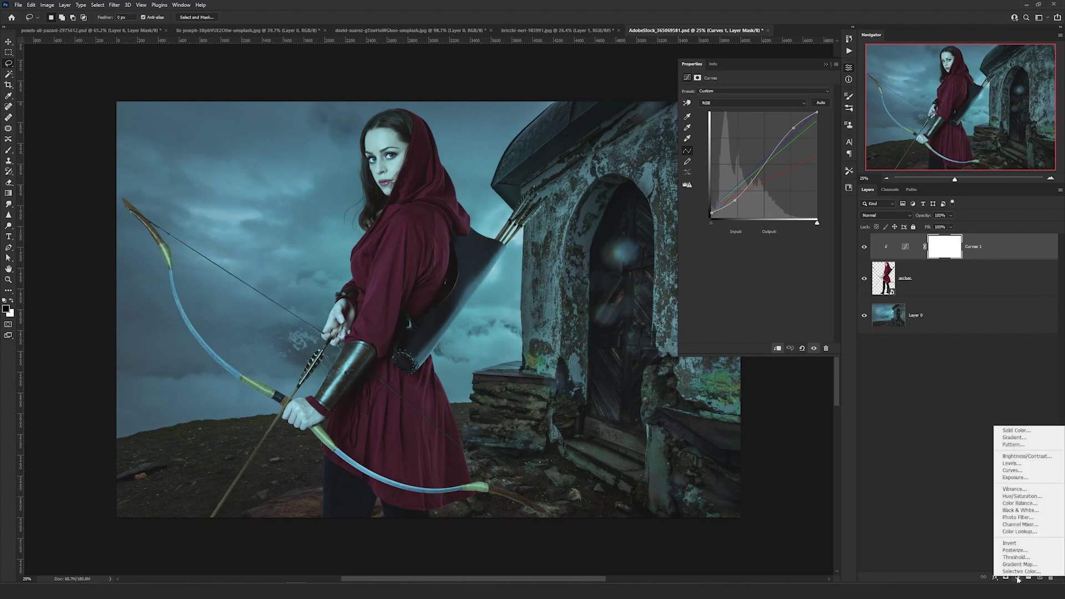
Add an Exposure adjustment clipped to the archer, raised to about +2.47
left_click(1015, 478)
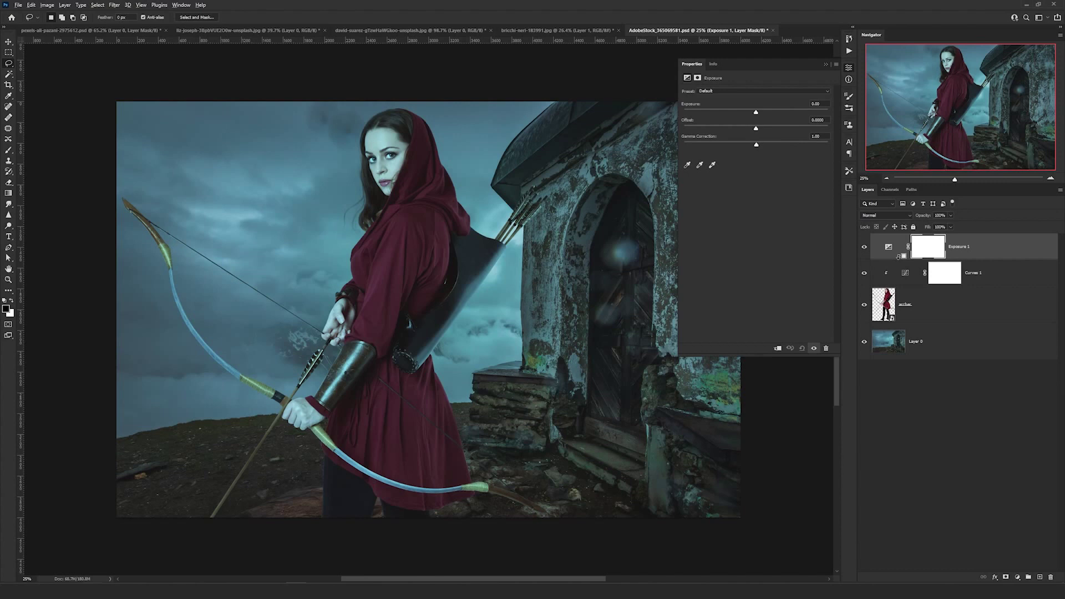
left_click(898, 257, "alt")
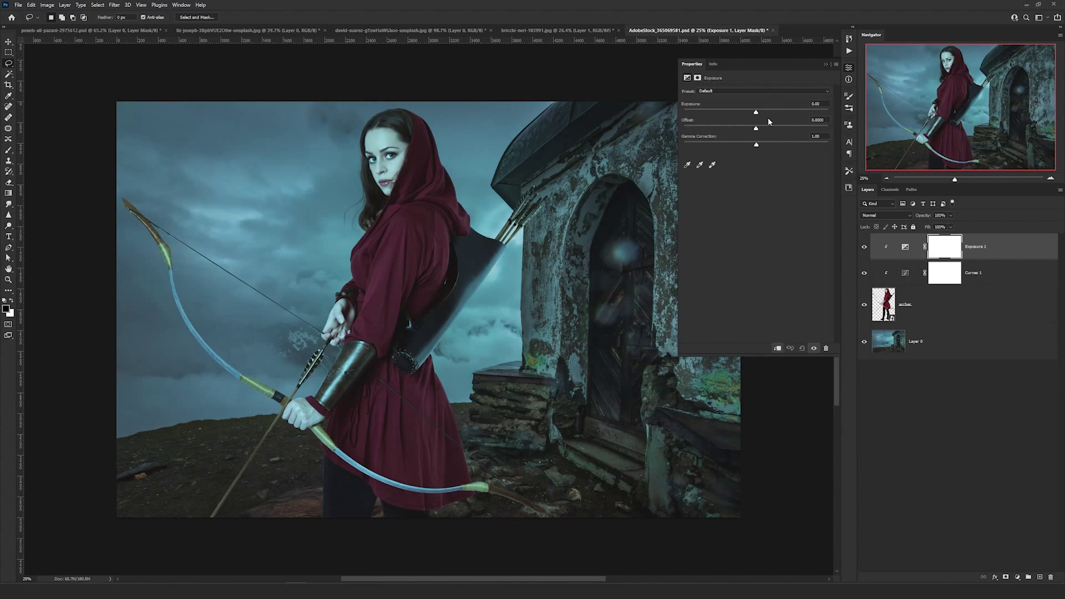
left_click_drag(757, 112, 801, 114)
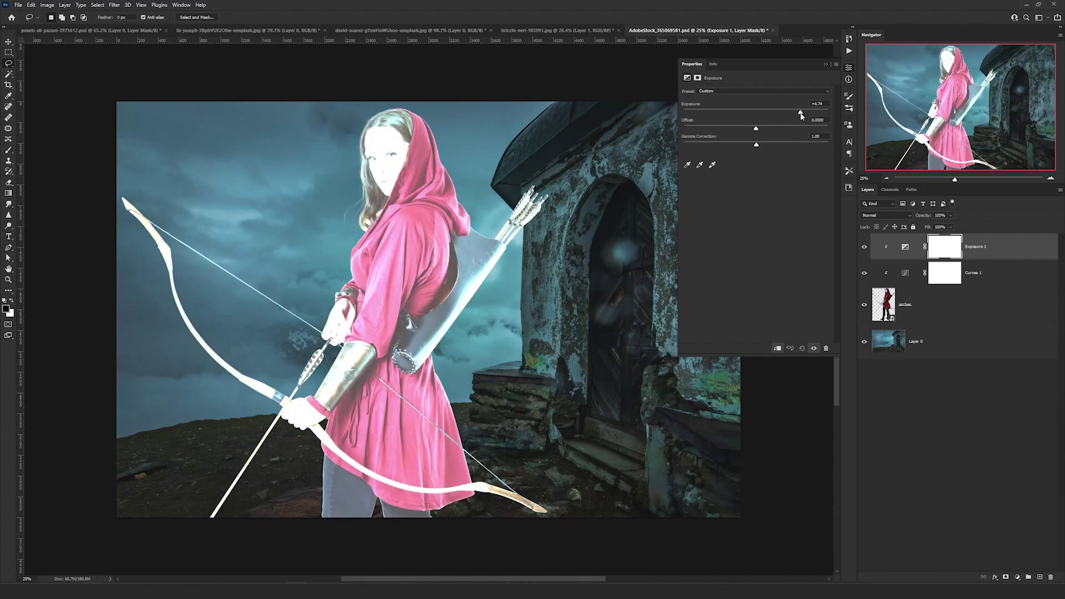
Split the Blend If Underlying Layer white slider to 28/93 and select the Exposure 1 mask
double_click(1019, 255)
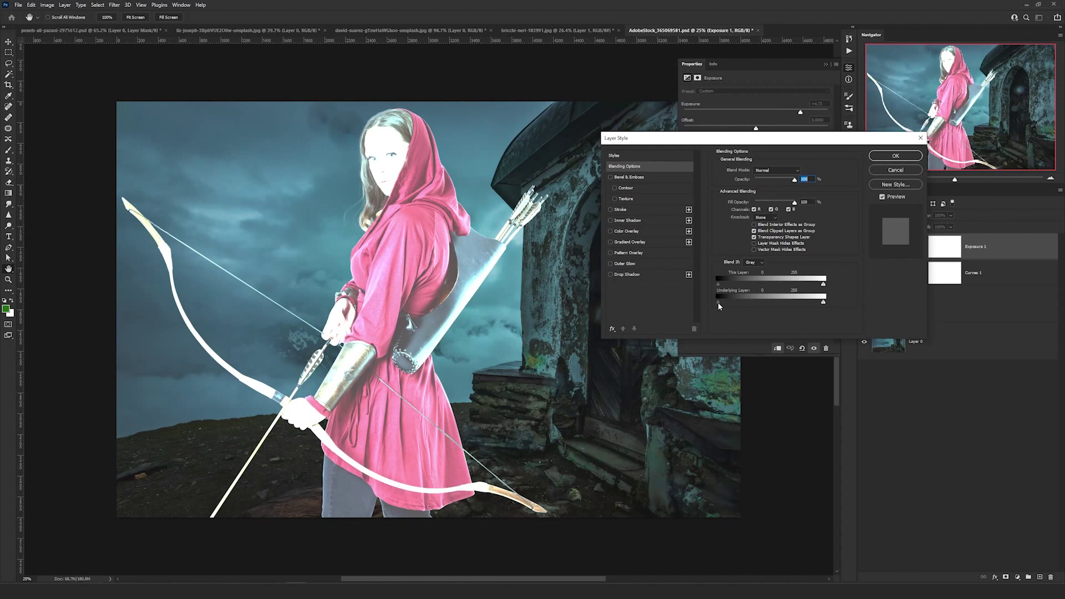
left_click_drag(718, 302, 746, 301)
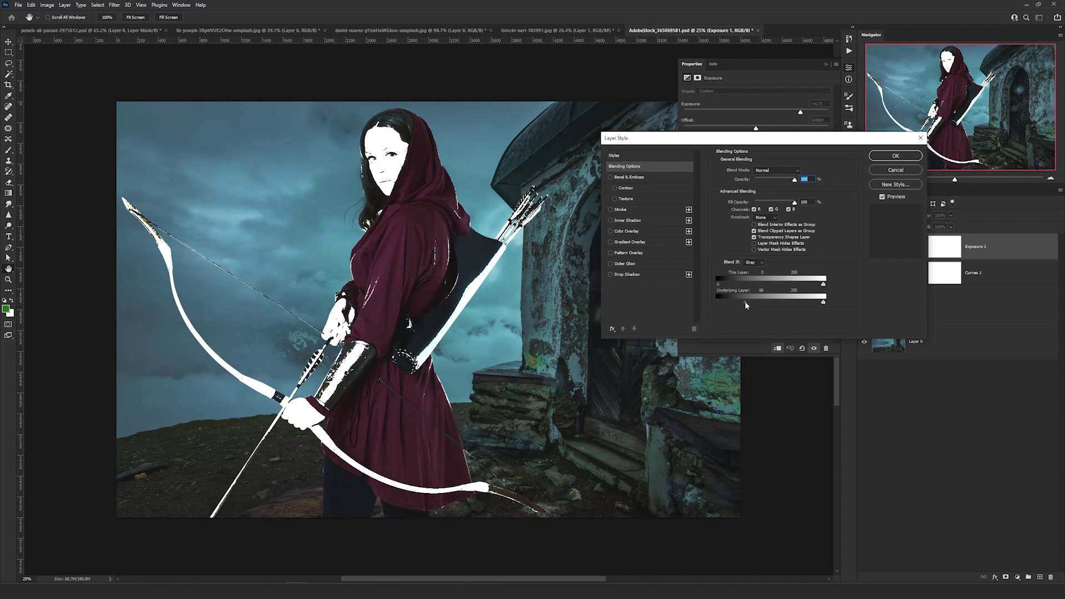
left_click(746, 302, "alt")
key("alt")
left_click_drag(746, 302, 731, 302)
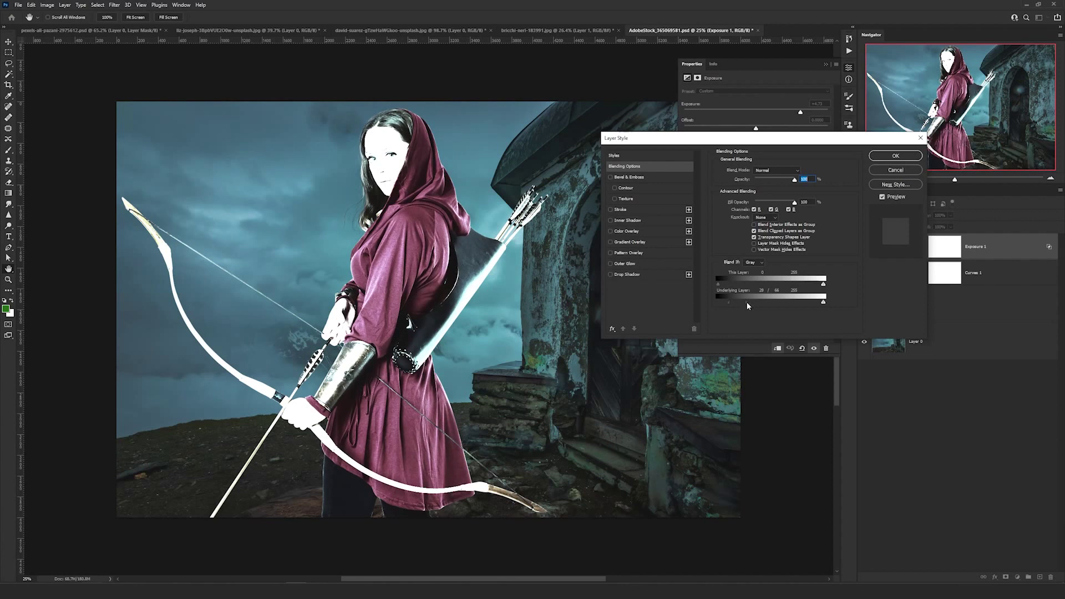
left_click_drag(747, 303, 753, 305)
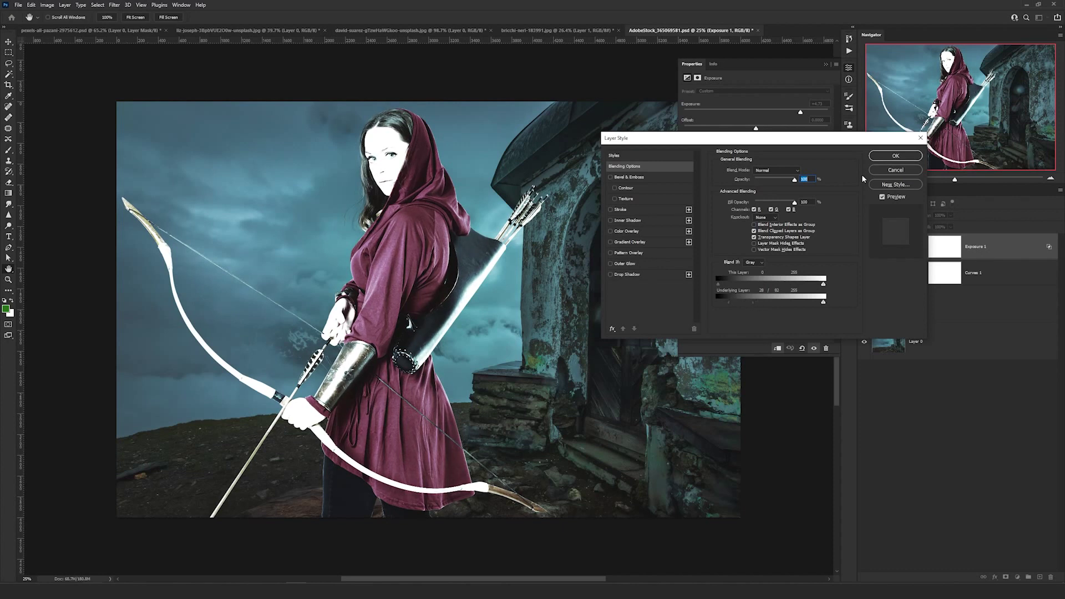
left_click(896, 157)
left_click(941, 251)
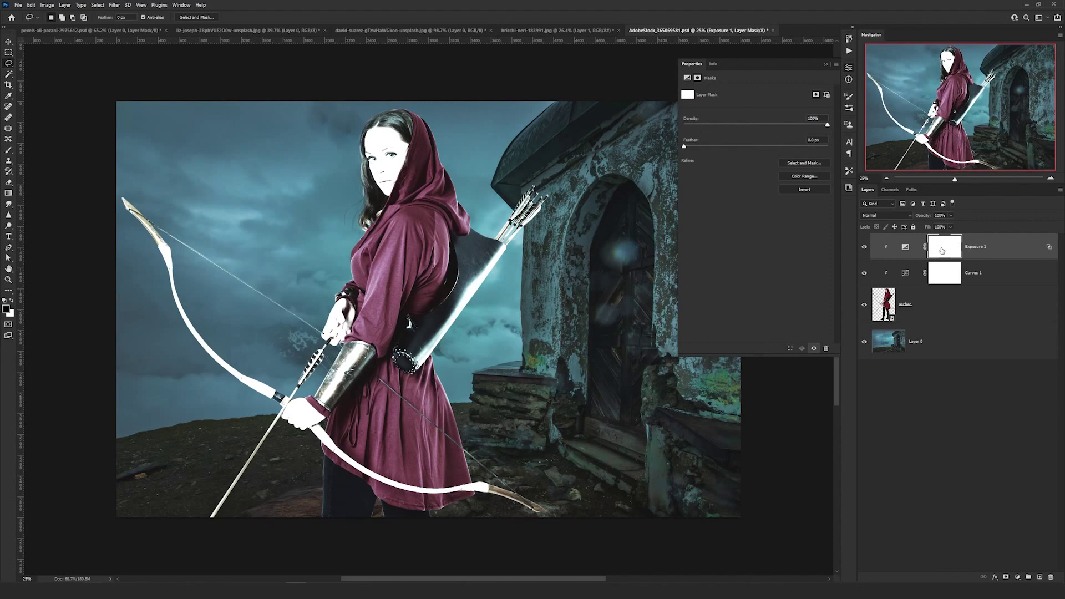
Invert the Exposure 1 mask and ready a soft round white brush at 10% flow, Normal mode
left_click(805, 190)
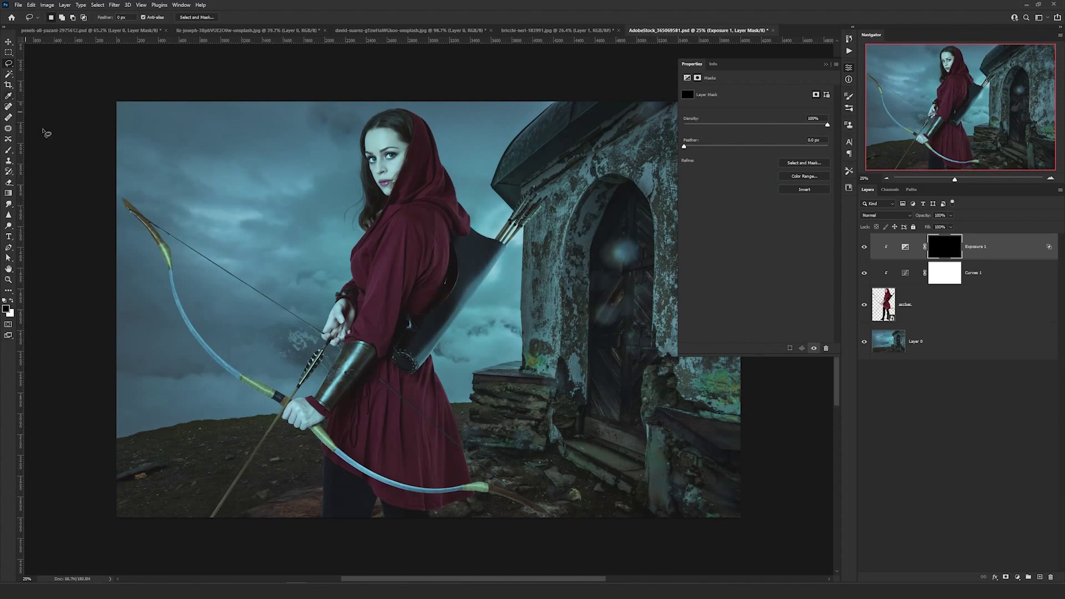
left_click(10, 153)
right_click(408, 136)
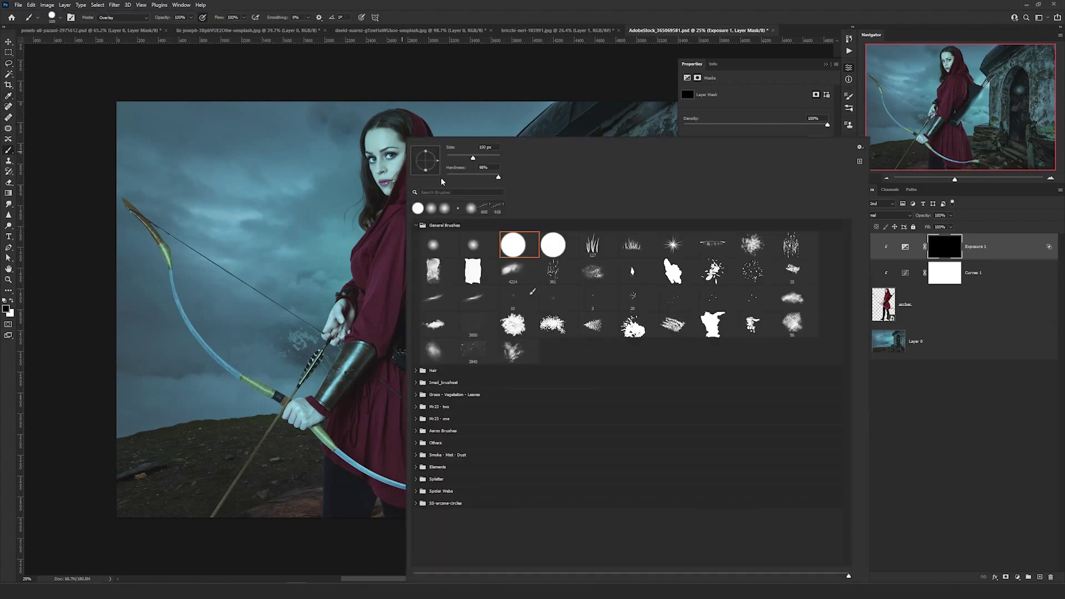
double_click(440, 244)
type("10")
key("Return")
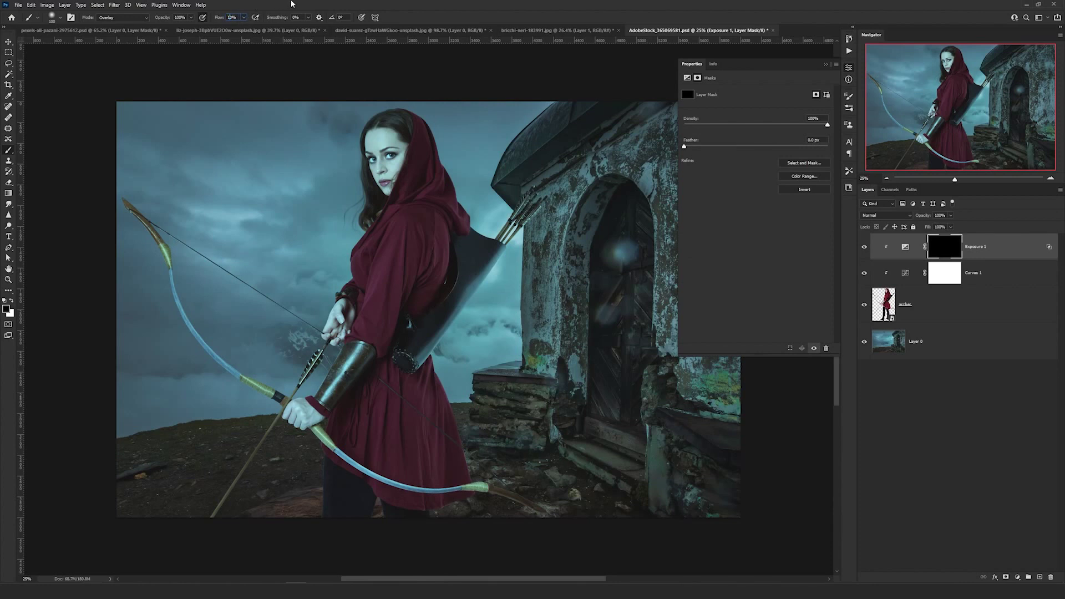
key("x")
key("shift+alt+n")
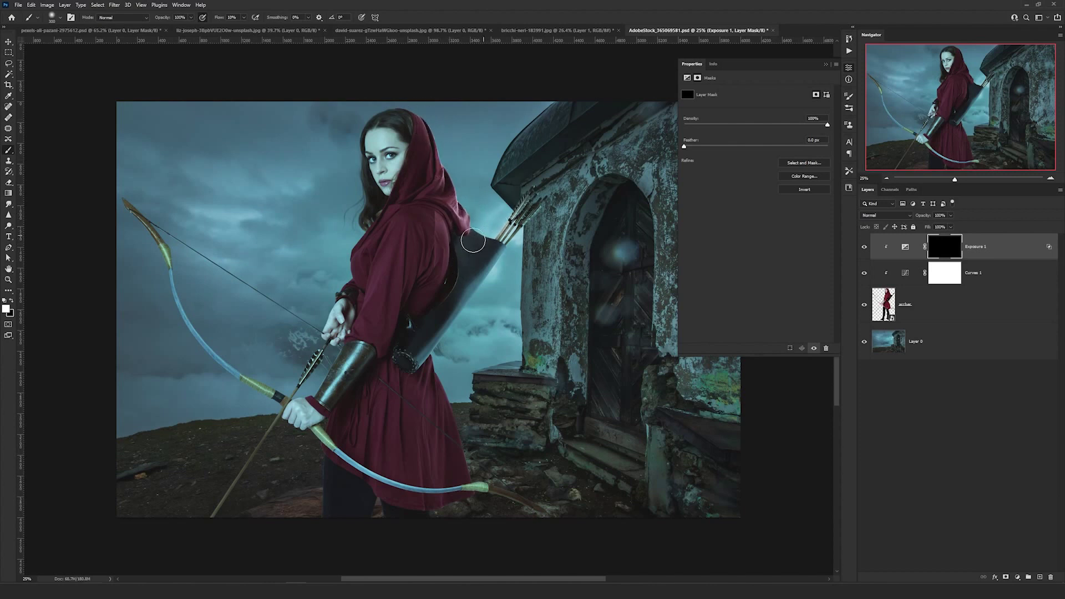
Paint rim light along the hood and right cloak edge, then compare Exposure 1 on and off
left_click_drag(447, 213, 440, 273)
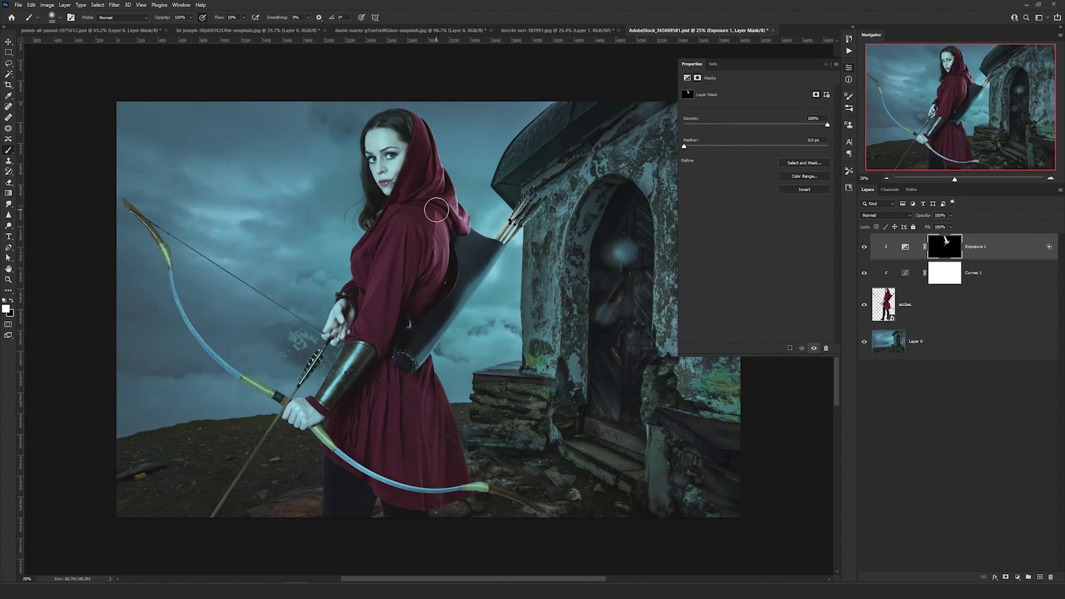
mouse_move(425, 353)
left_mouse_down()
mouse_move(448, 387)
mouse_move(428, 445)
mouse_move(428, 388)
mouse_move(473, 461)
left_mouse_up()
key("bracketright")
key("bracketright")
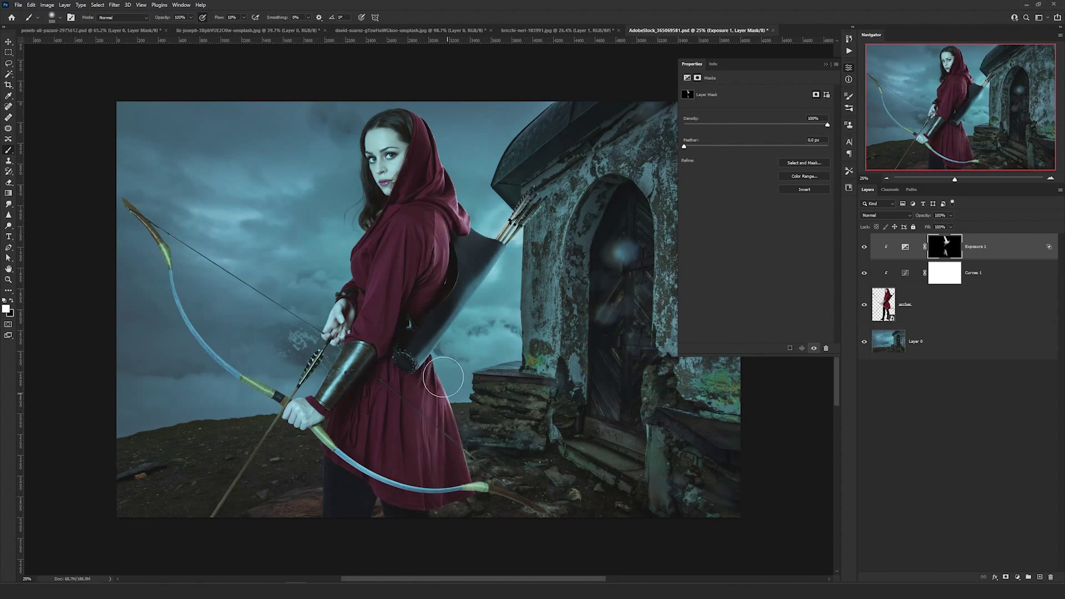
mouse_move(460, 339)
left_mouse_down()
mouse_move(525, 250)
mouse_move(447, 151)
mouse_move(467, 200)
mouse_move(454, 226)
mouse_move(424, 225)
mouse_move(445, 211)
mouse_move(448, 164)
mouse_move(471, 215)
mouse_move(447, 141)
mouse_move(470, 225)
mouse_move(446, 289)
mouse_move(455, 397)
mouse_move(477, 472)
mouse_move(555, 489)
mouse_move(467, 429)
mouse_move(447, 429)
mouse_move(405, 282)
mouse_move(424, 305)
mouse_move(423, 219)
mouse_move(451, 155)
mouse_move(438, 130)
mouse_move(443, 151)
left_mouse_up()
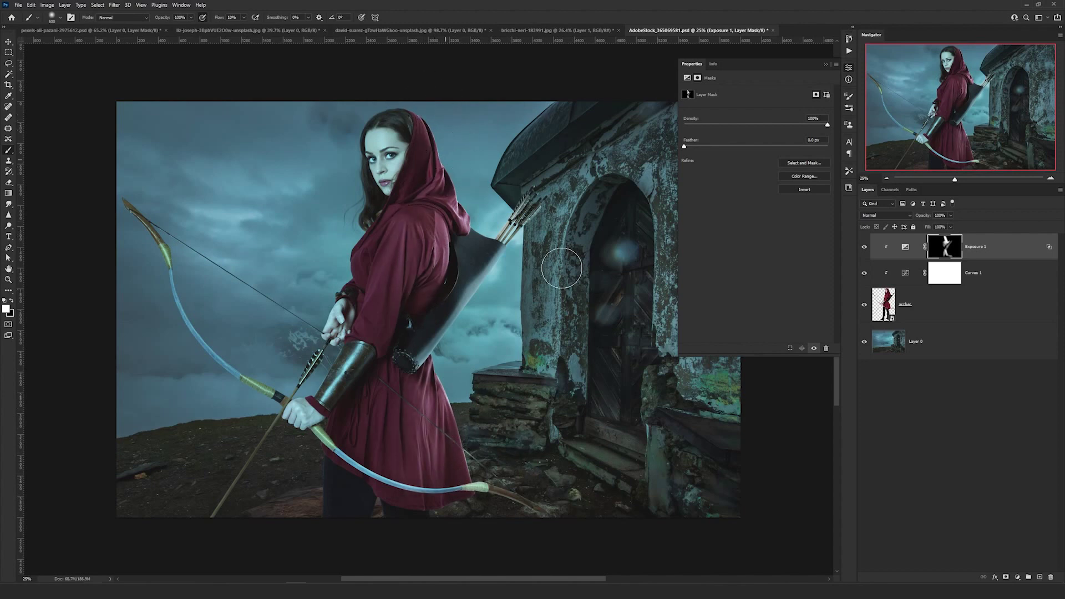
left_click(864, 246)
left_click(864, 247)
left_click(864, 247)
left_click(865, 247)
Add a Hue/Saturation layer clipped to the archer with Colorize turned on
left_click(1018, 578)
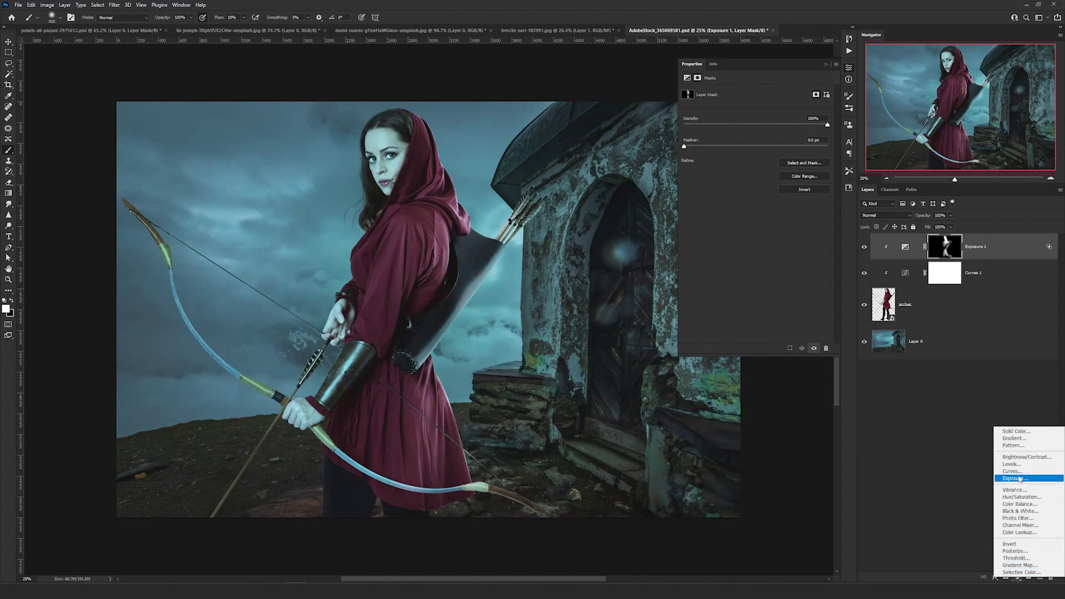
left_click(1034, 498)
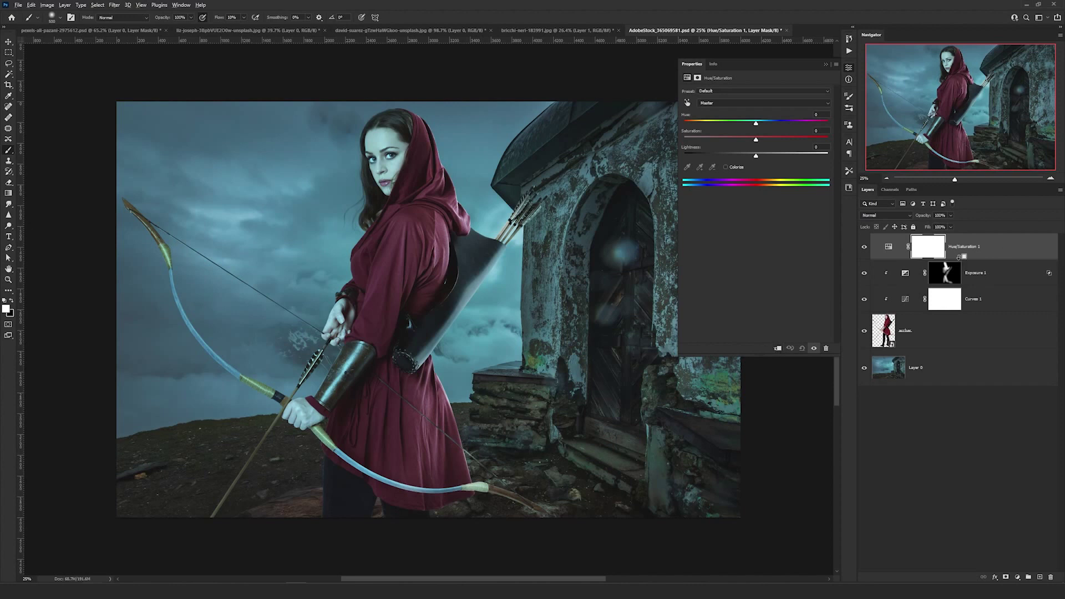
left_click(959, 258, "alt")
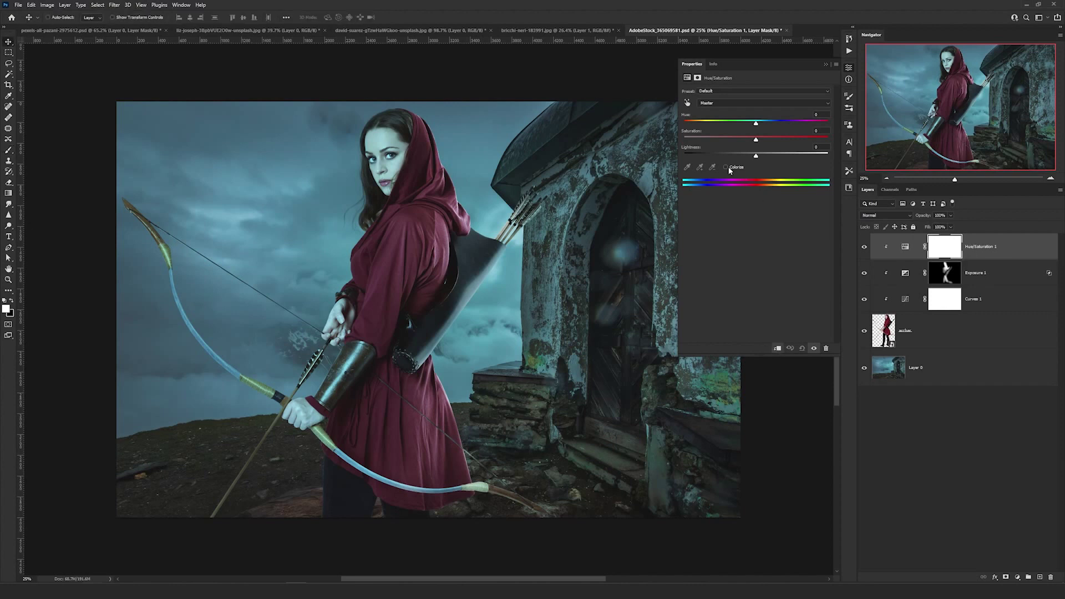
left_click(729, 168)
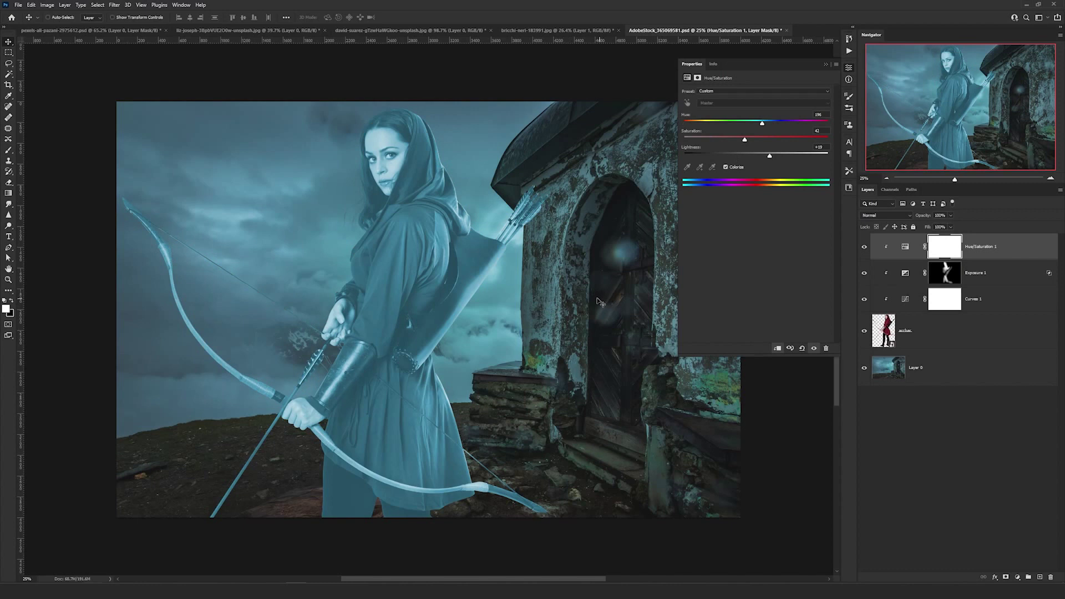
Set the Blend If Underlying Layer black slider to 86 and select the Hue/Saturation 1 mask
left_click(906, 247)
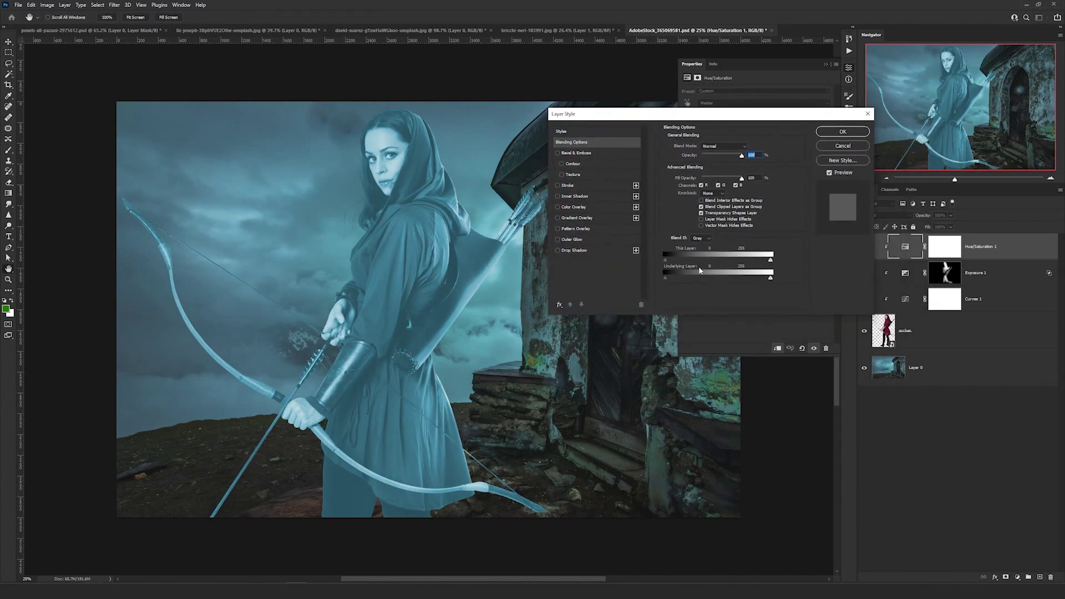
left_click_drag(667, 277, 696, 277)
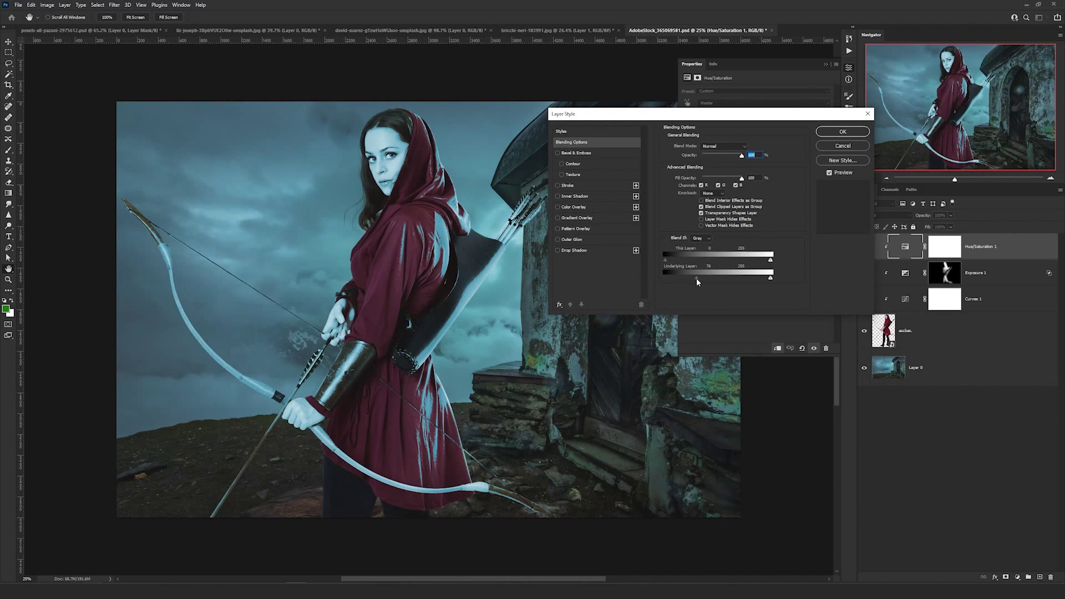
left_click_drag(697, 281, 659, 280)
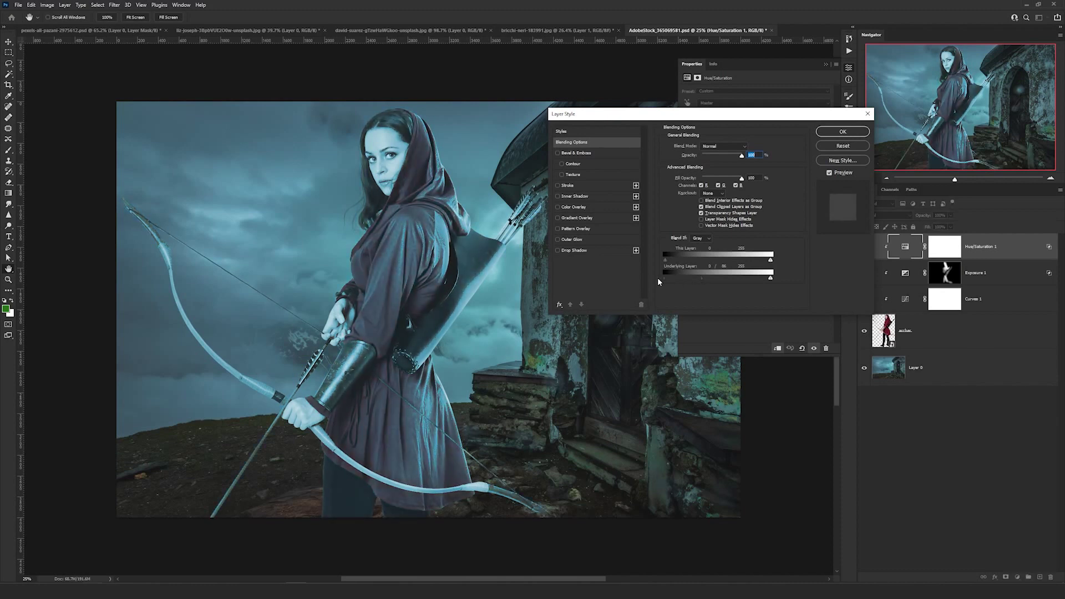
left_click(843, 132)
left_click(937, 251)
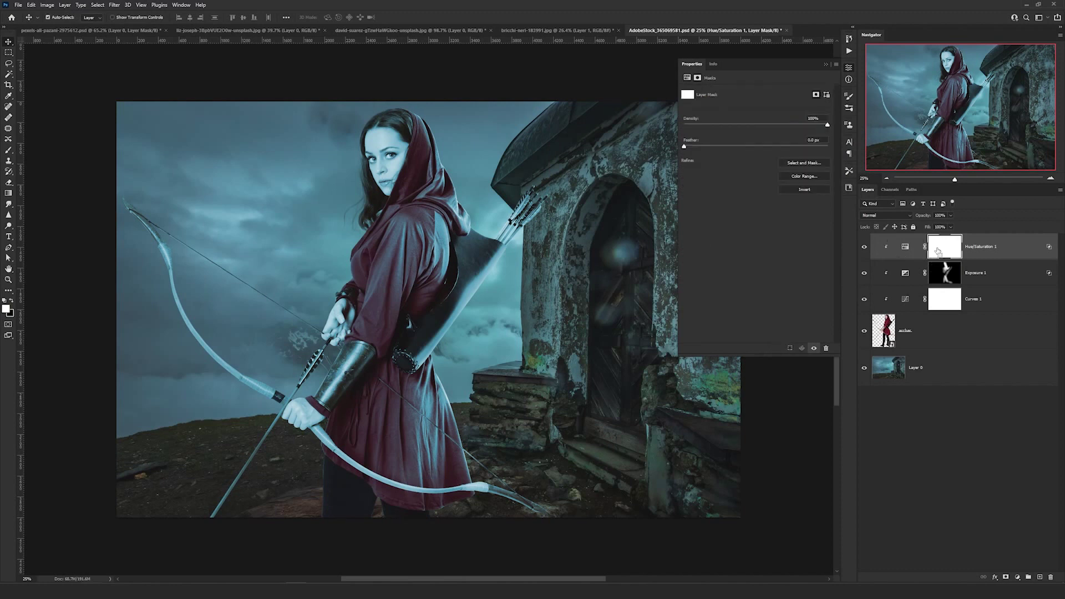
Invert the Hue/Saturation 1 mask and paint the tint back along the hood and right dress edge
left_click(804, 190)
key("b")
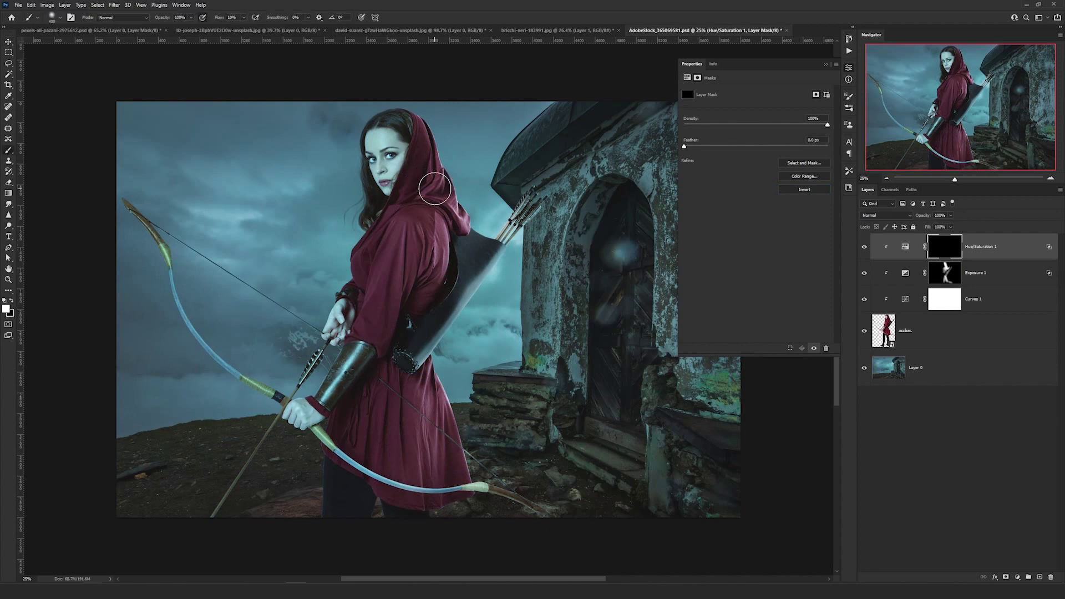
key("bracketleft")
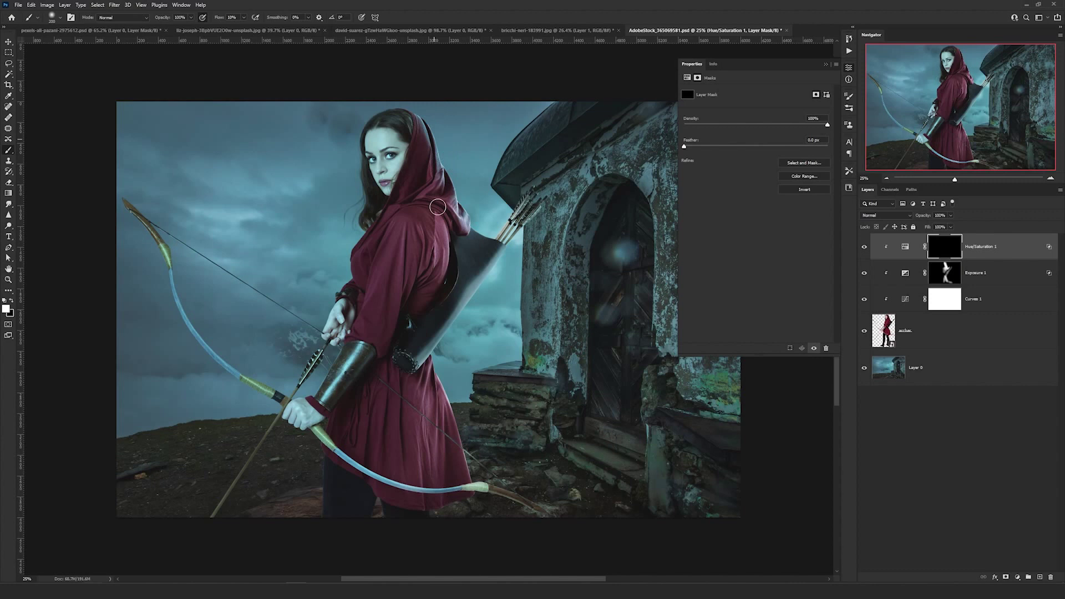
mouse_move(437, 207)
left_mouse_down()
mouse_move(435, 186)
mouse_move(427, 205)
mouse_move(441, 244)
mouse_move(447, 214)
left_mouse_up()
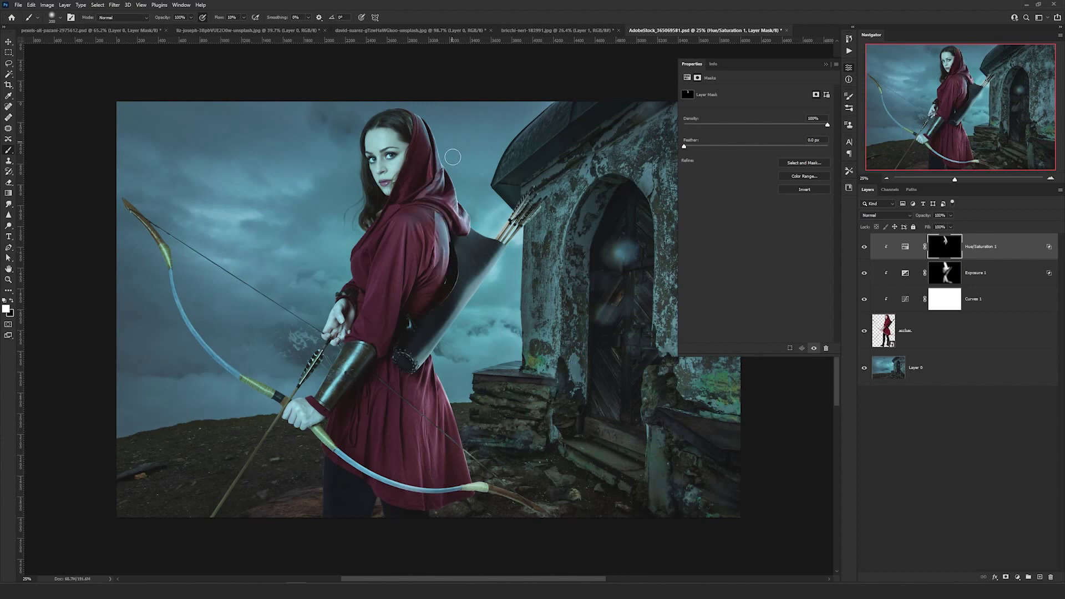
key("bracketright")
left_click_drag(447, 389, 424, 415)
key("bracketright")
key("bracketright")
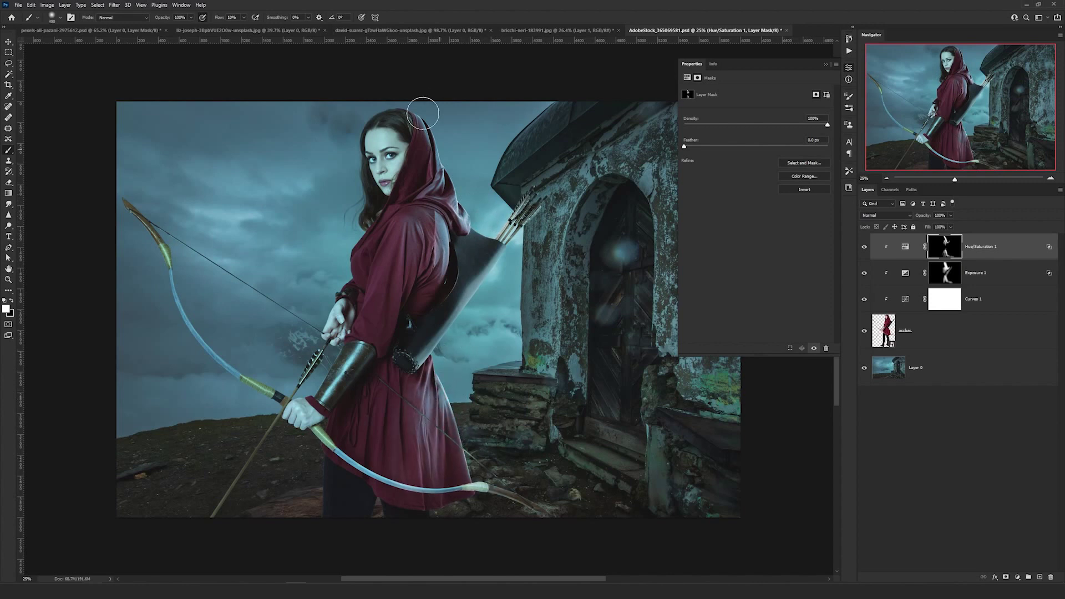
Zoom out and hide all three adjustment layers to compare before and after
scroll(454, 231, "down", 5)
scroll(475, 267, "up", 6)
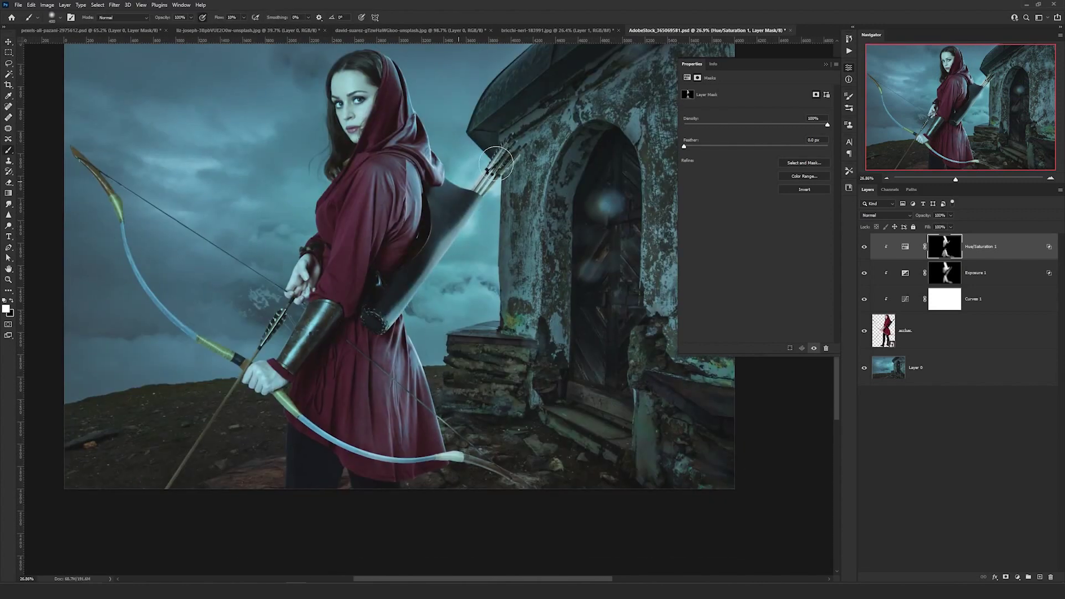
key("v")
scroll(431, 325, "down", 2)
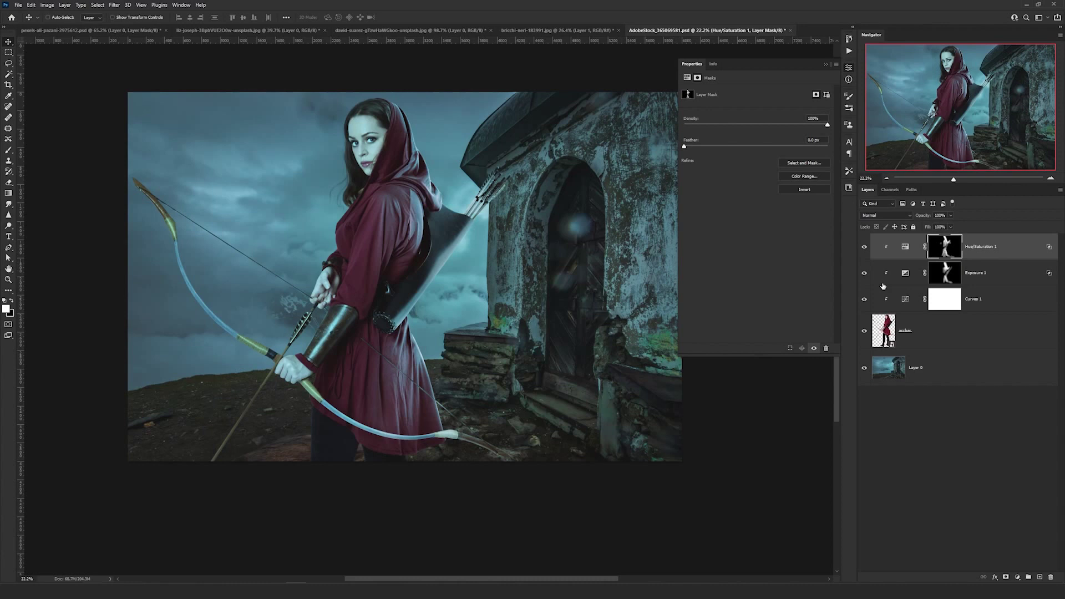
left_click_drag(865, 301, 867, 243)
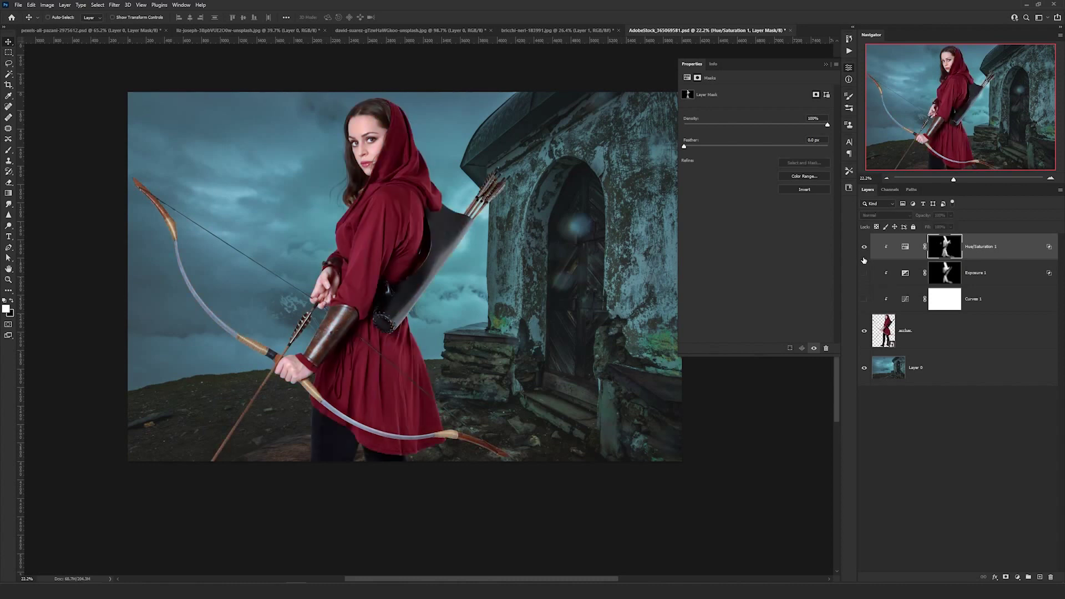
left_click(866, 297)
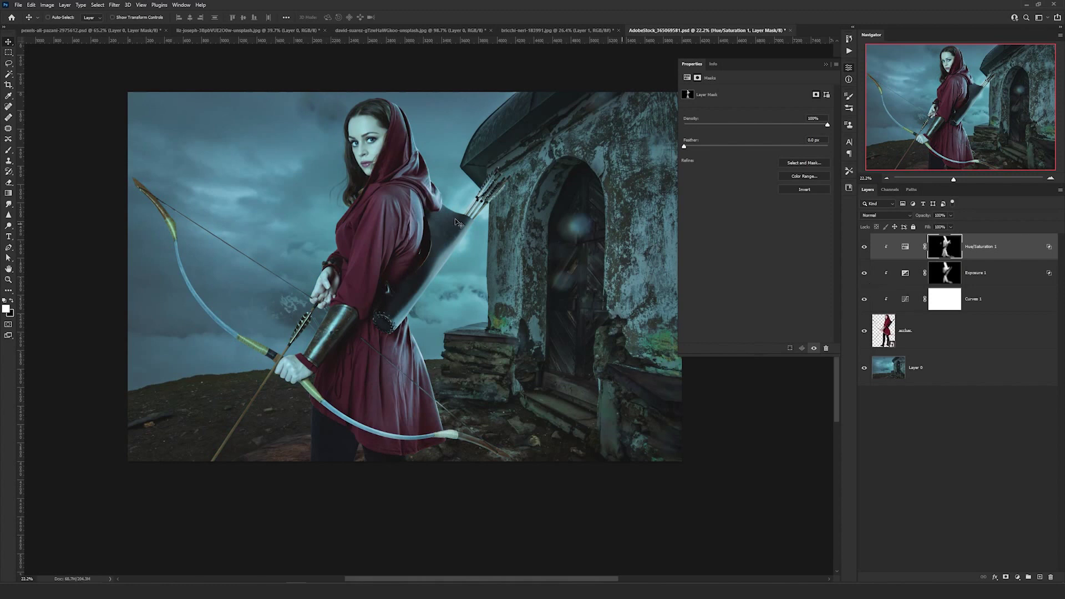